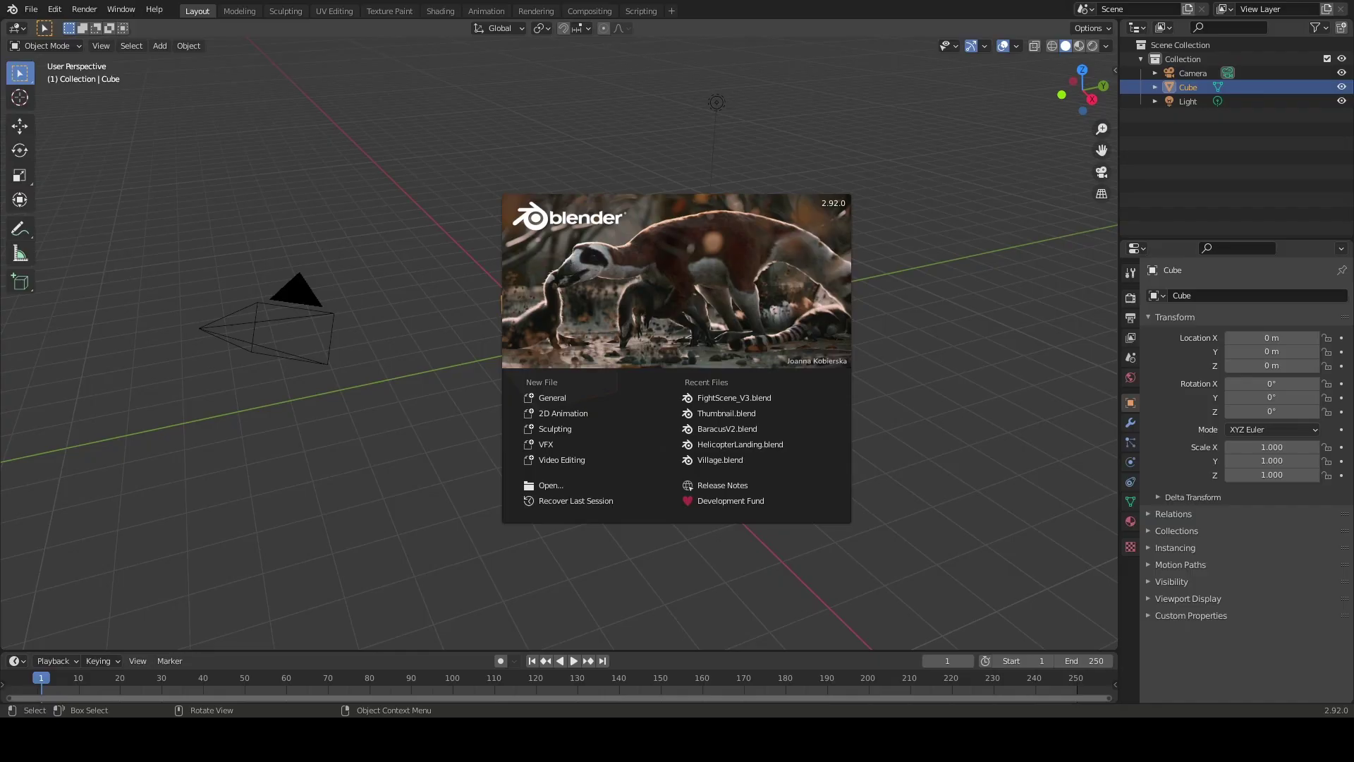
- Dismiss the Blender splash screen to reveal the default cube, camera and light
left_click(453, 424)
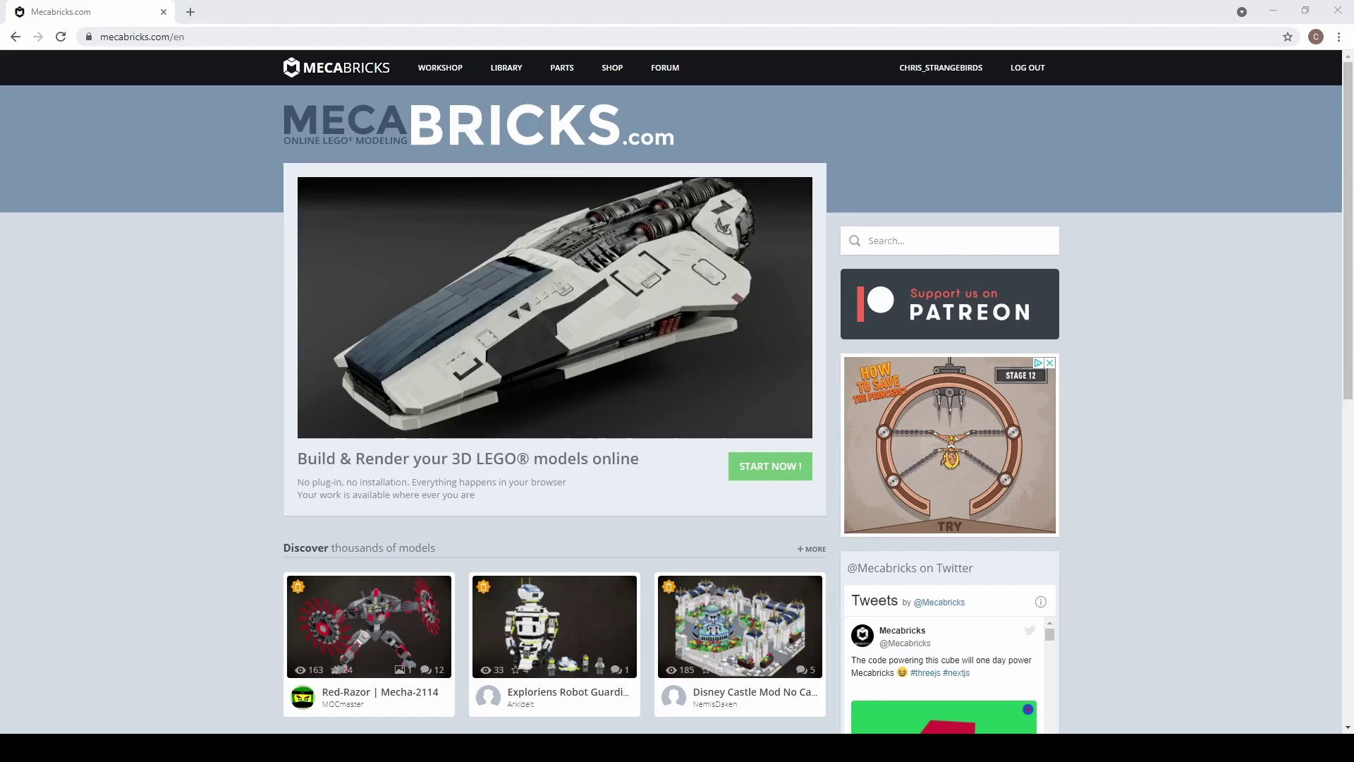
- From the Mecabricks workshop, export the LEGOLAND minifigure in Blender Add-on (.zmbx) format
left_click(441, 72)
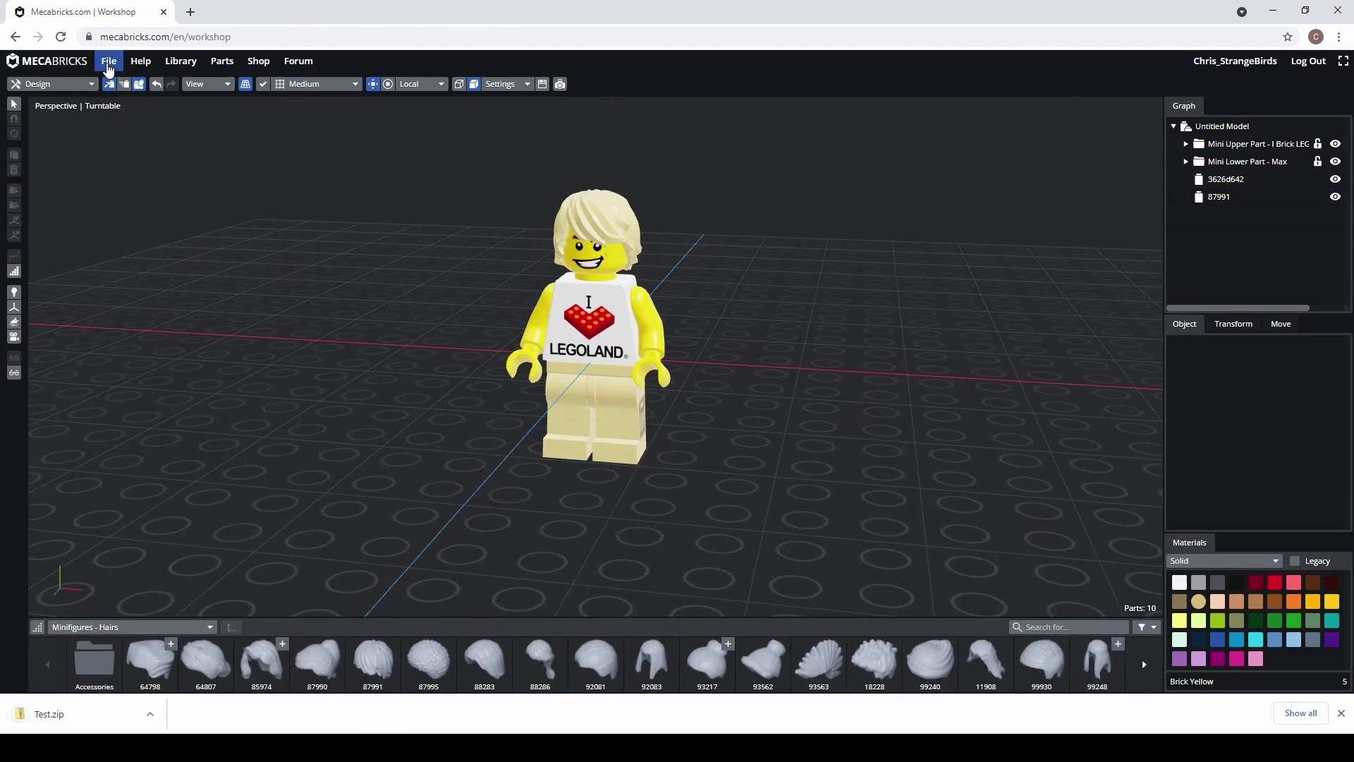
left_click(109, 62)
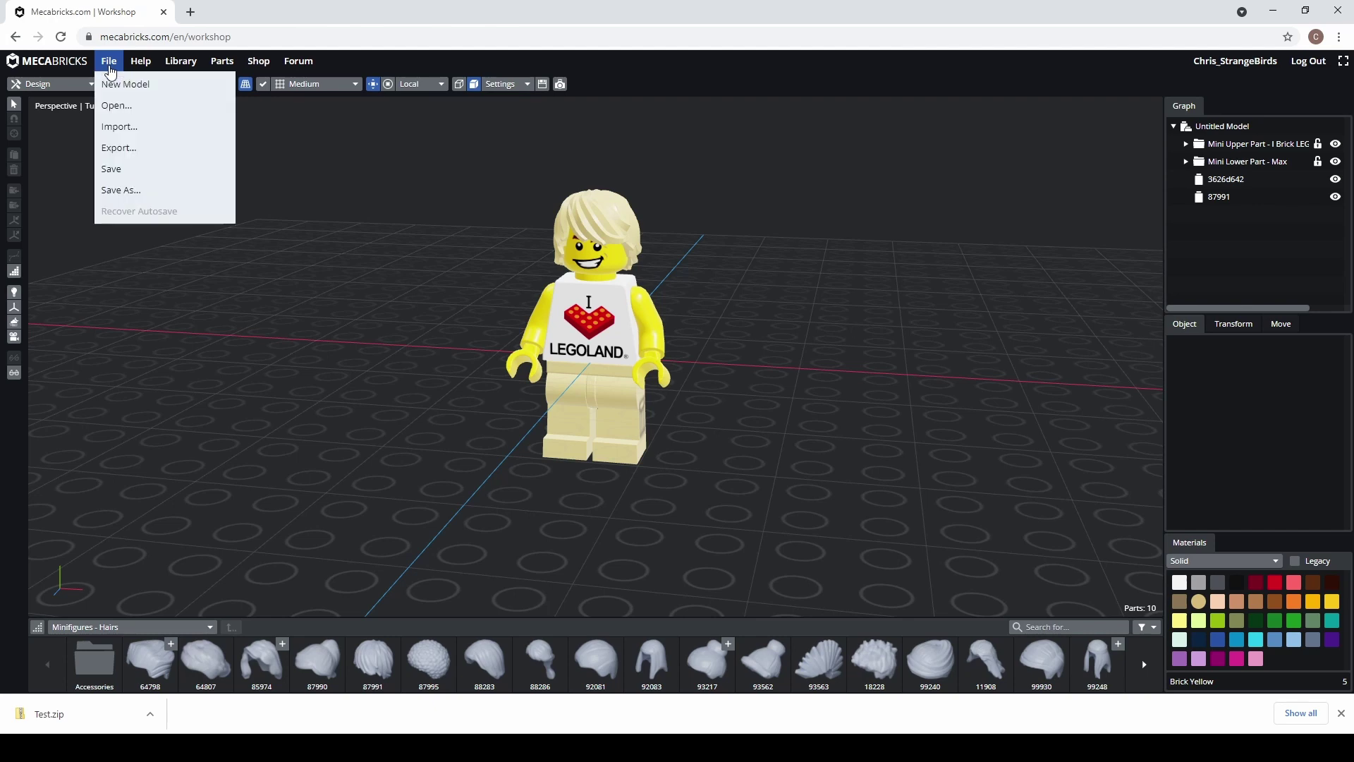
left_click(125, 146)
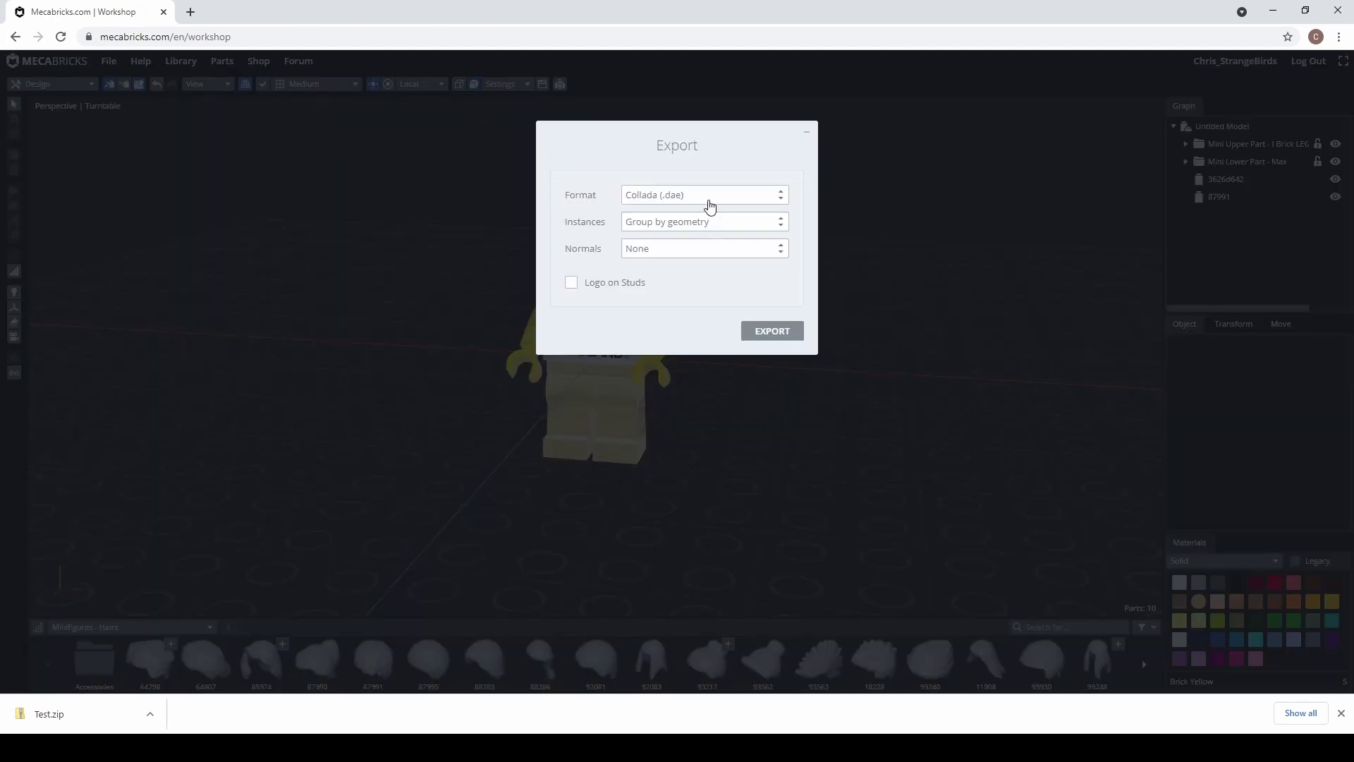
left_click(729, 216)
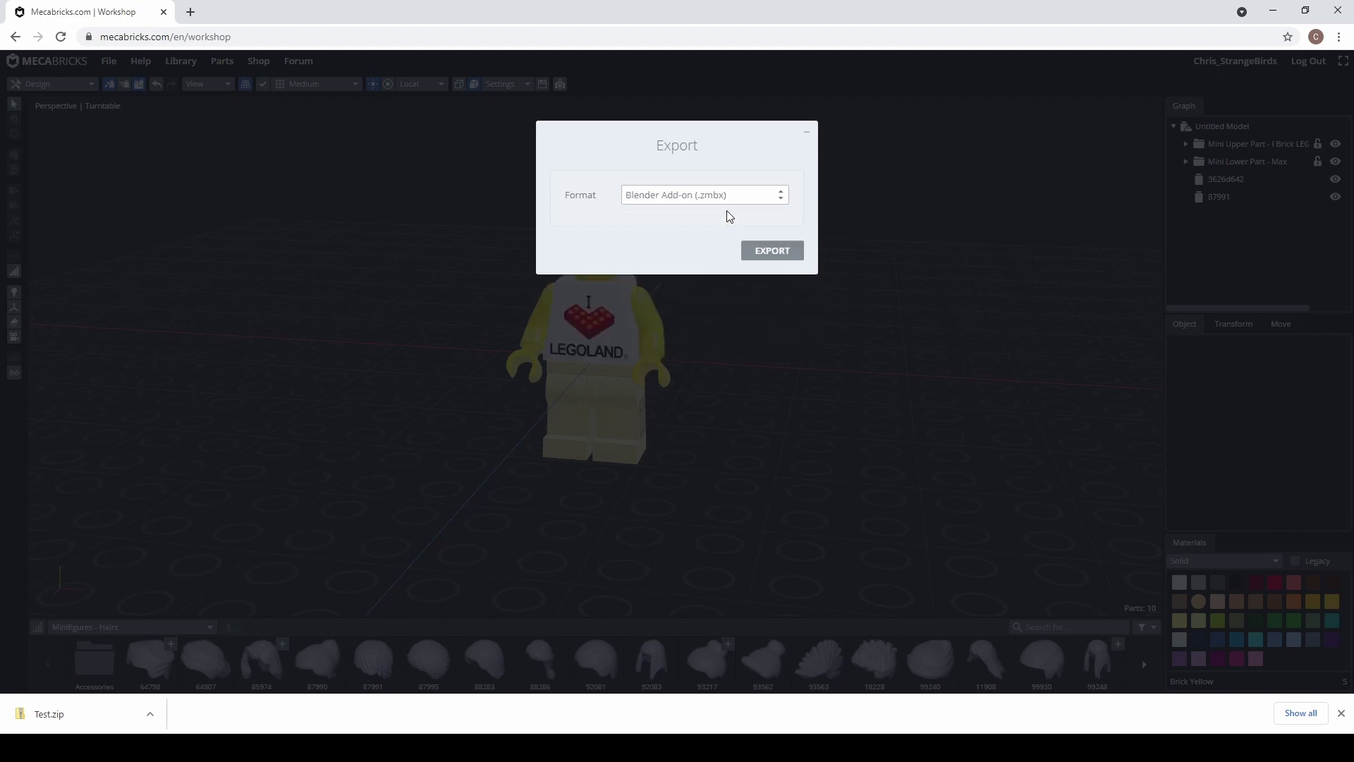
left_click(785, 254)
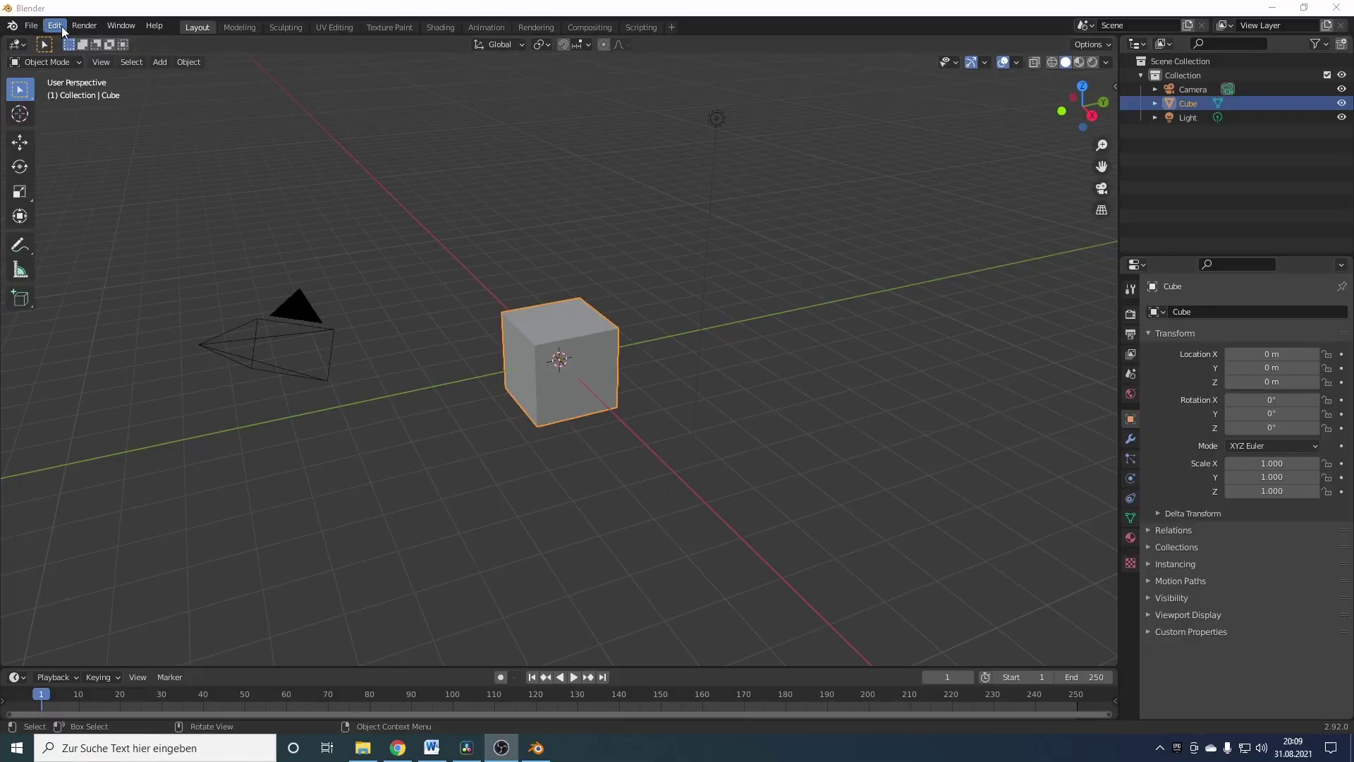
- Confirm Mecabricks Lite is enabled in Preferences, then delete the default camera, cube and light
left_click(55, 26)
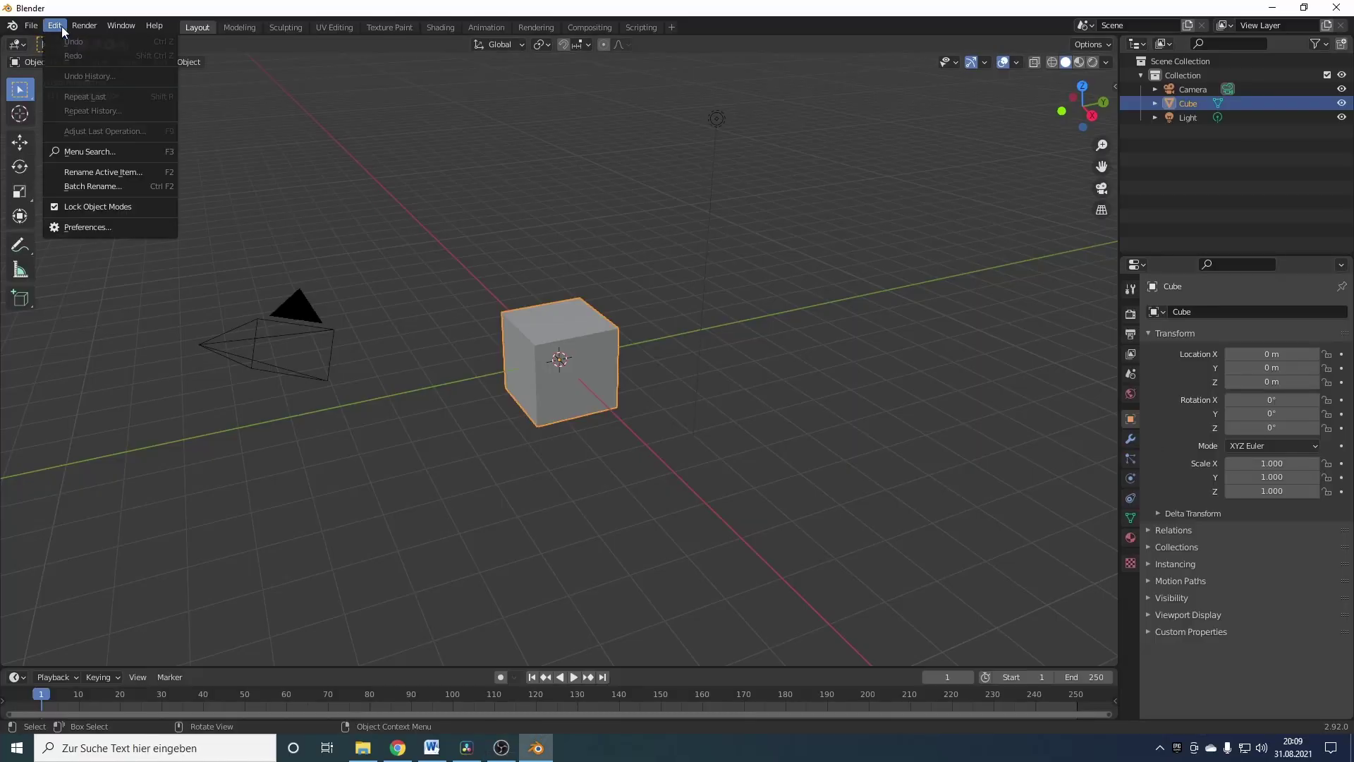
left_click(105, 229)
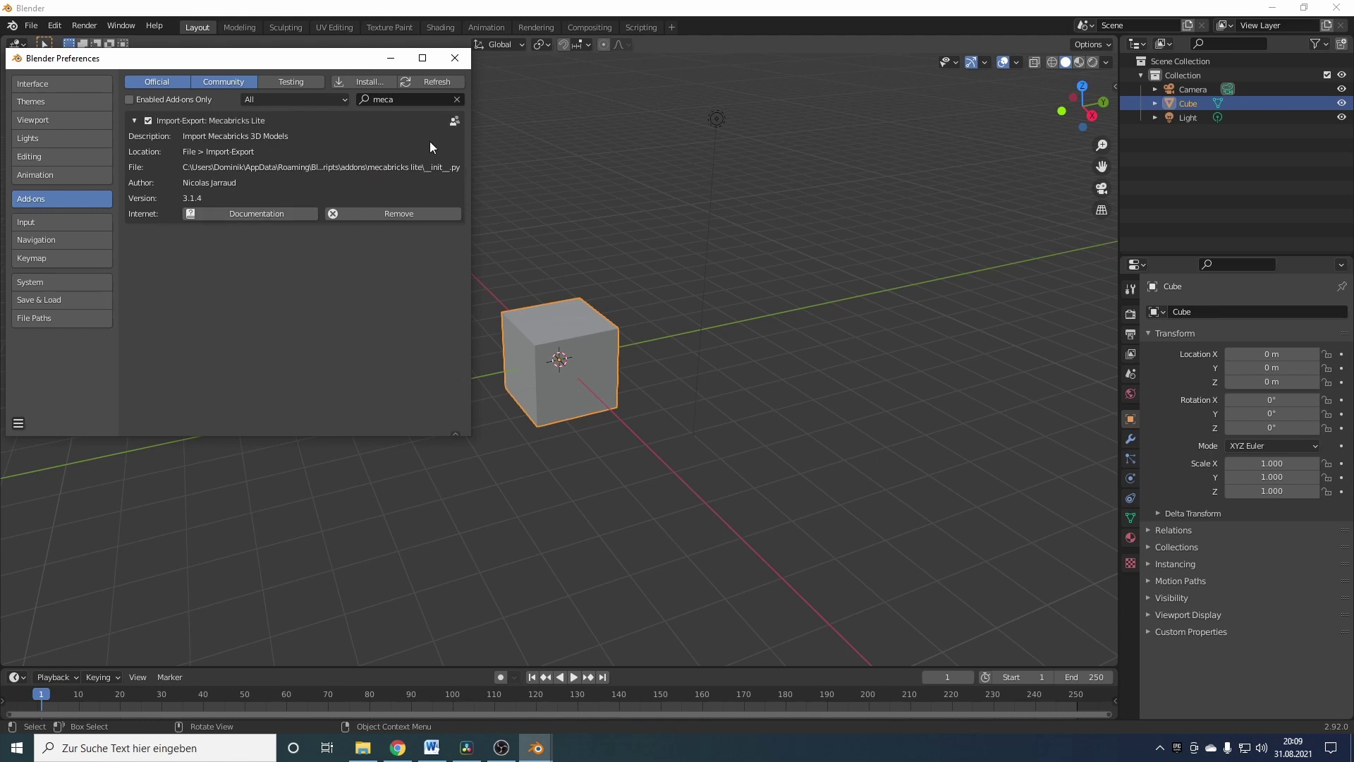
left_click(455, 57)
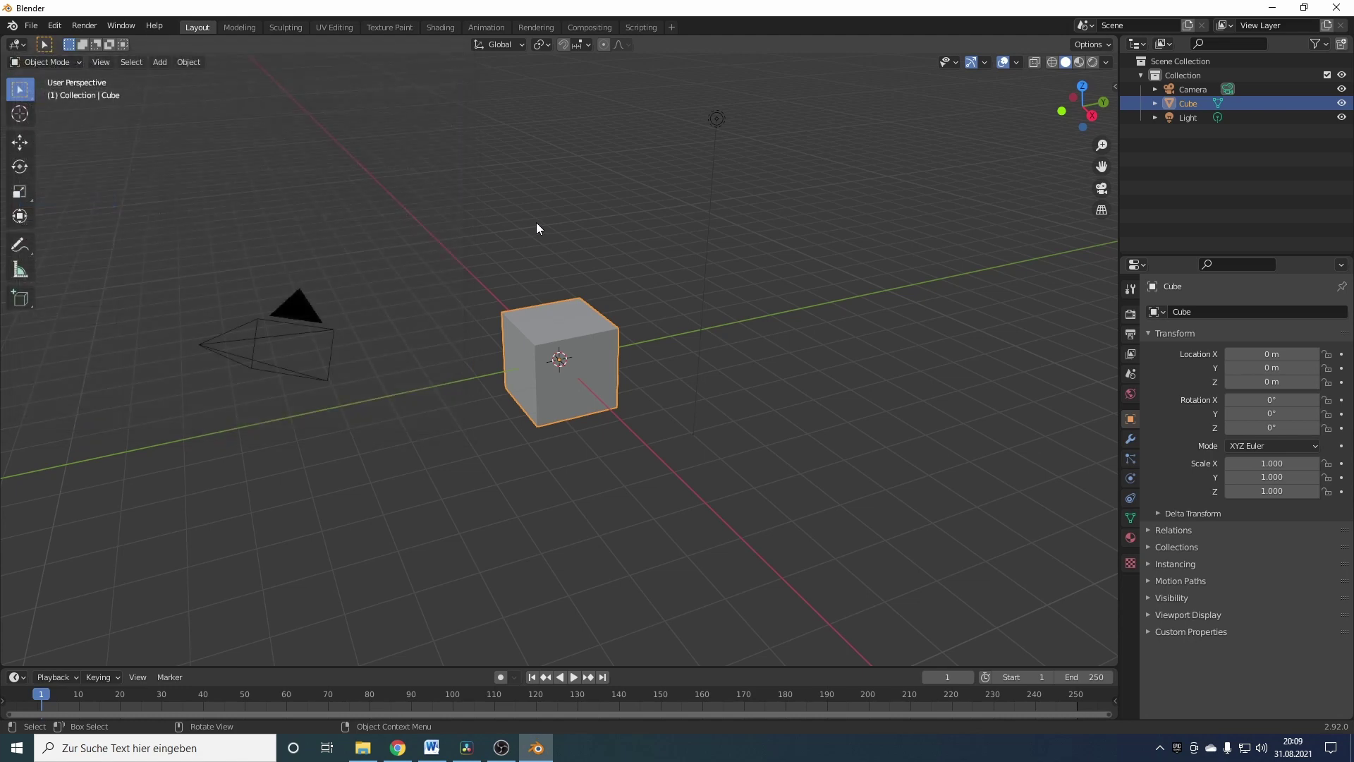
key("a")
key("Delete")
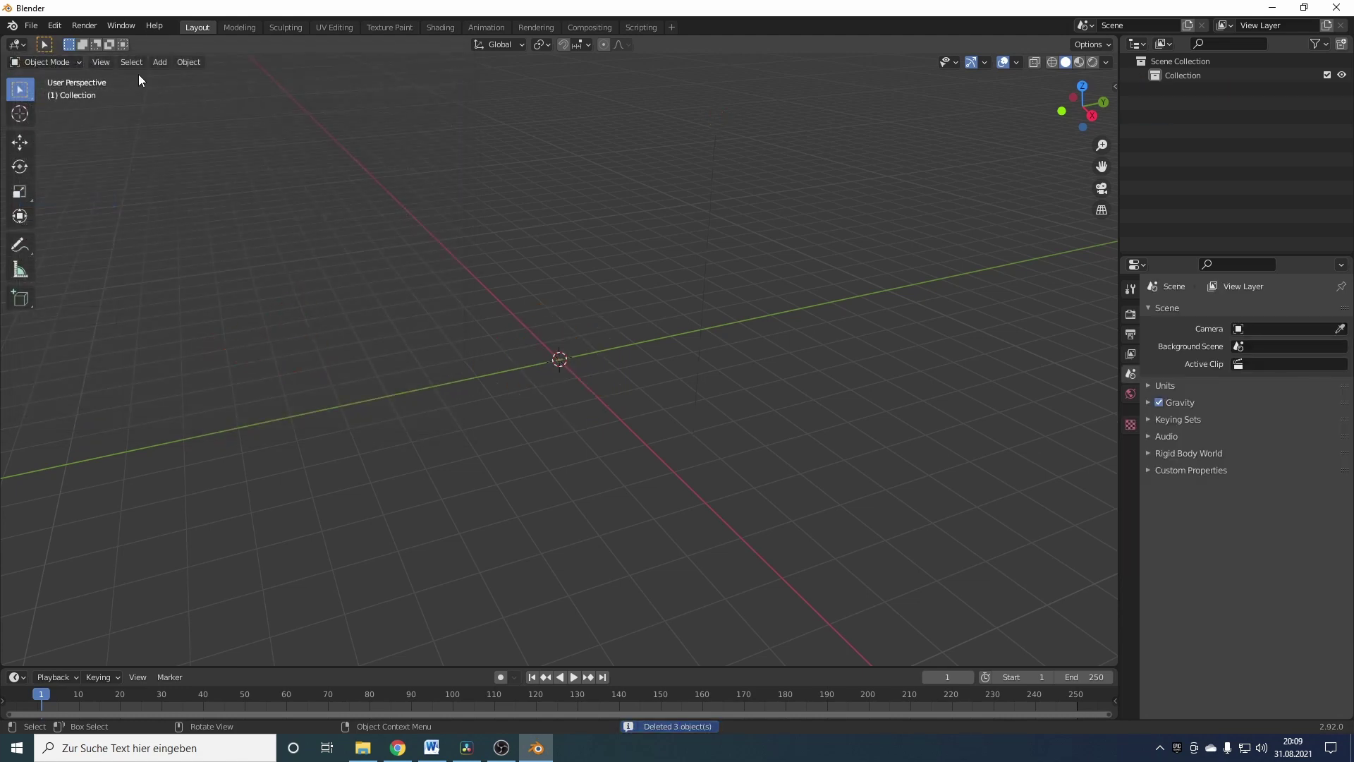
- Import Untitled Model.zmbx from the Models folder and view it front-on in Material Preview
left_click(31, 26)
mouse_move(55, 217)
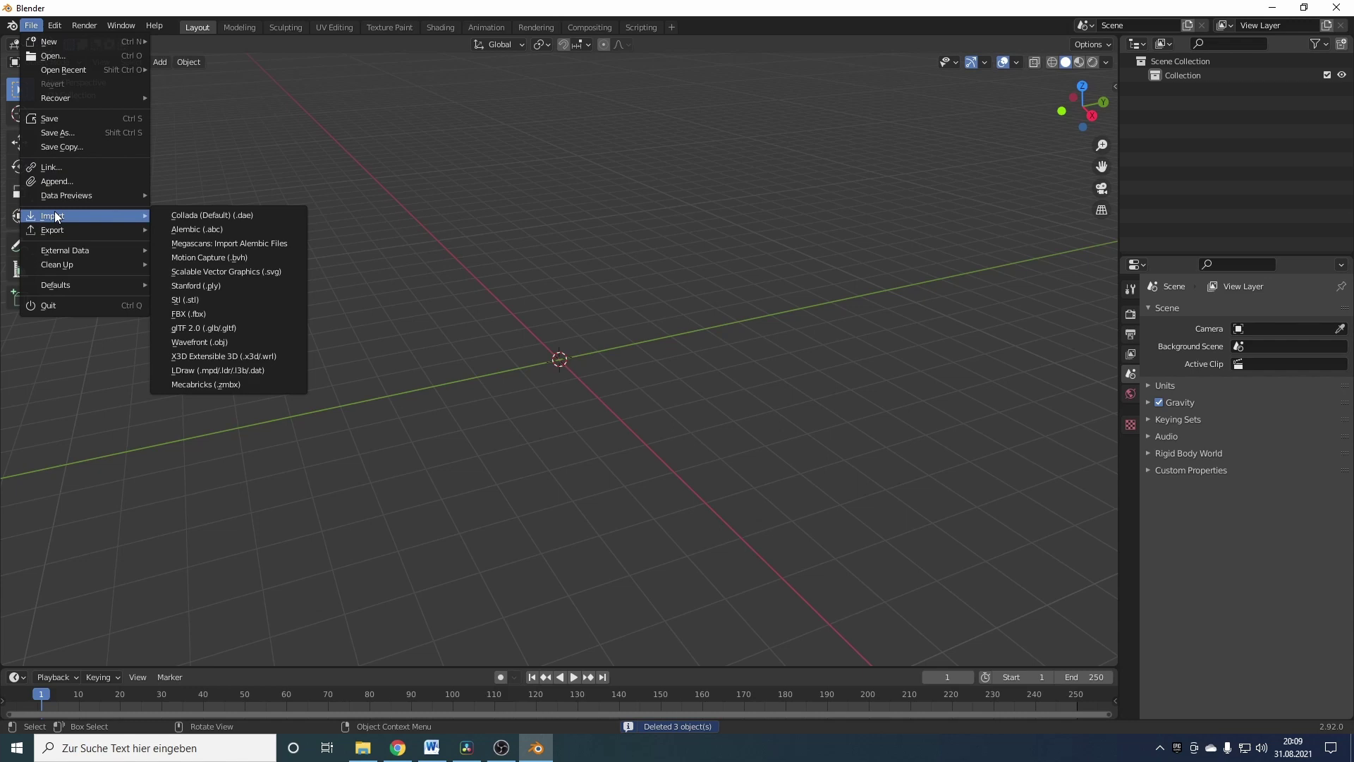
left_click(251, 383)
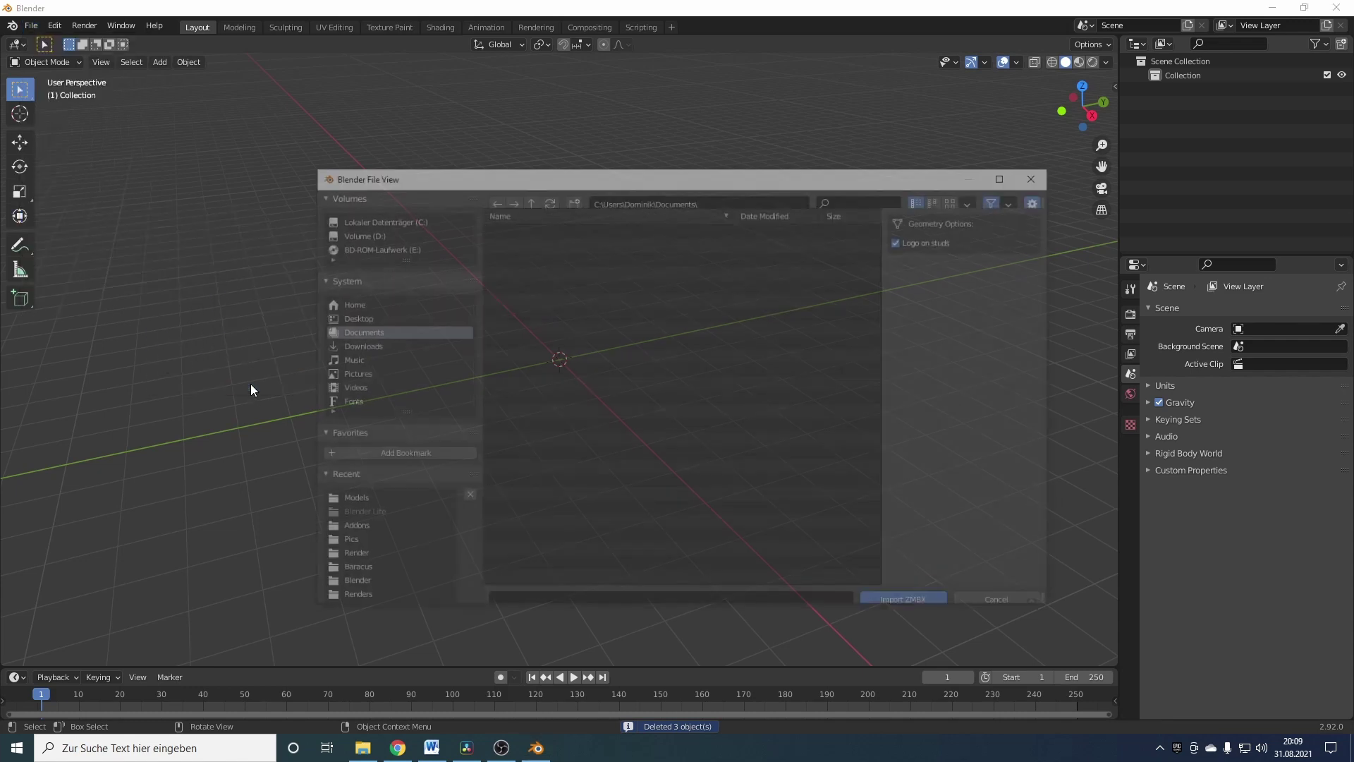
left_click(341, 501)
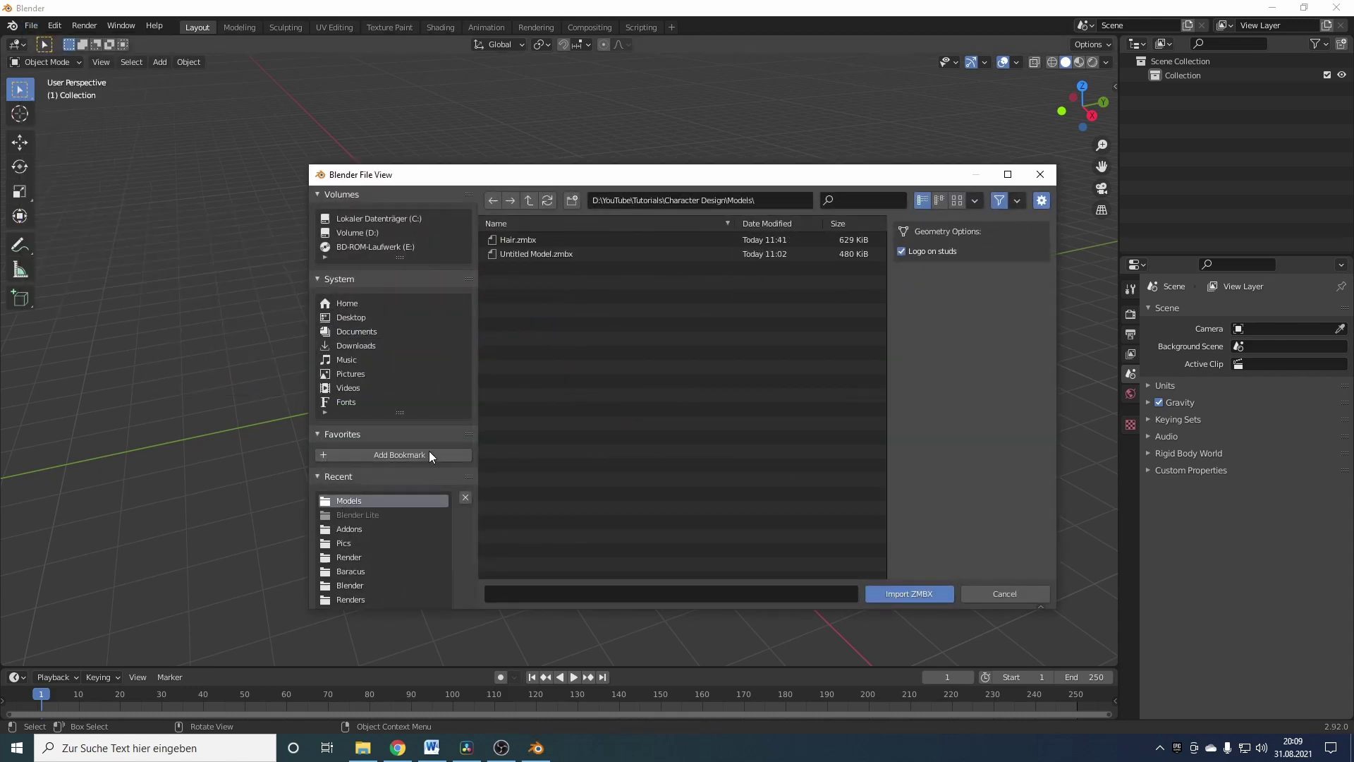
left_click(530, 257)
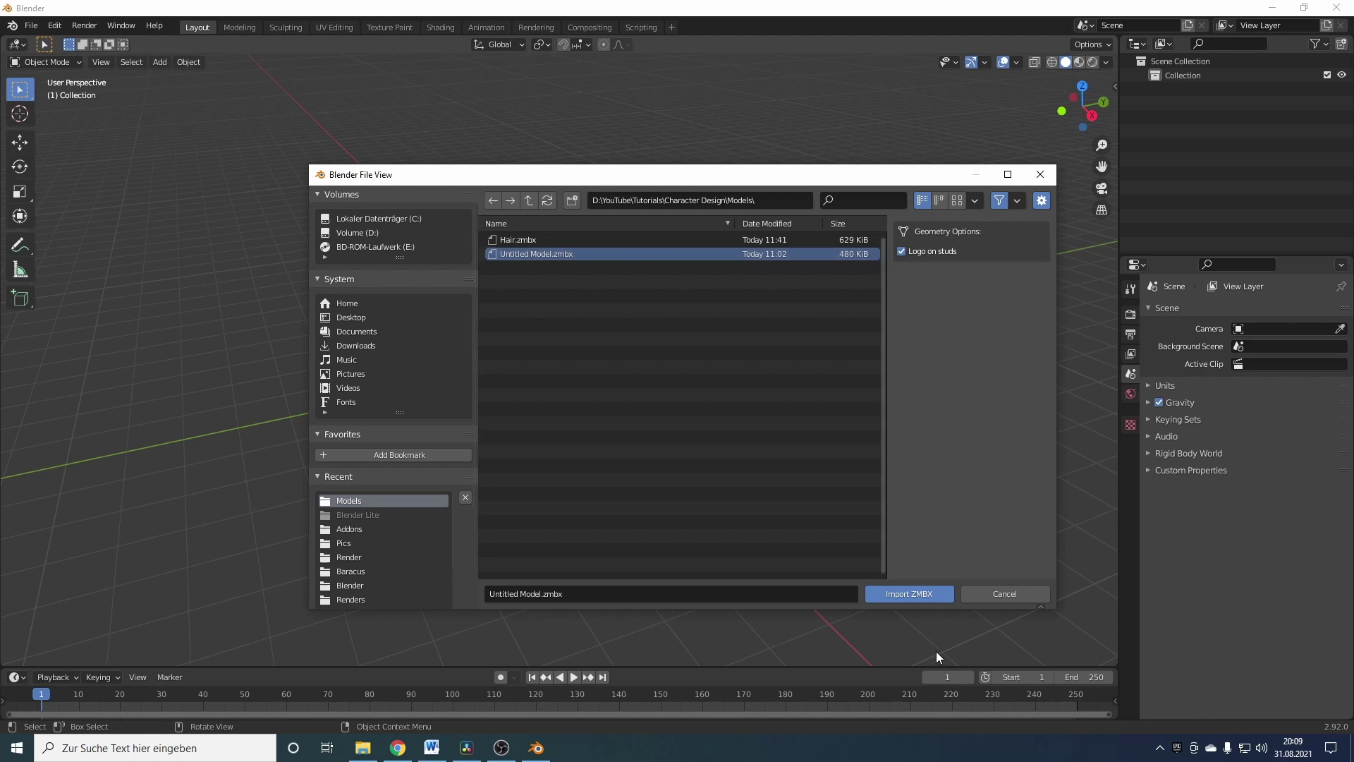
left_click(928, 593)
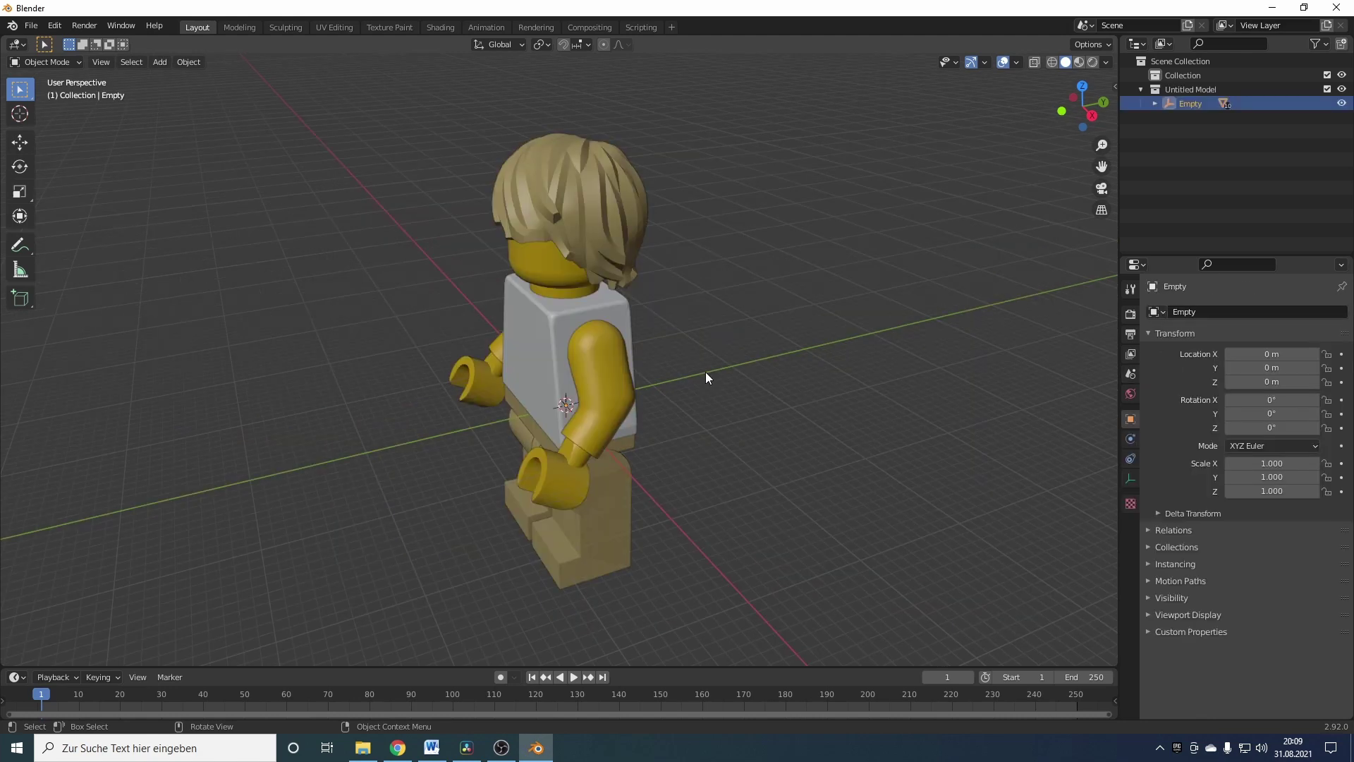
middle_click_drag(707, 444, 812, 413)
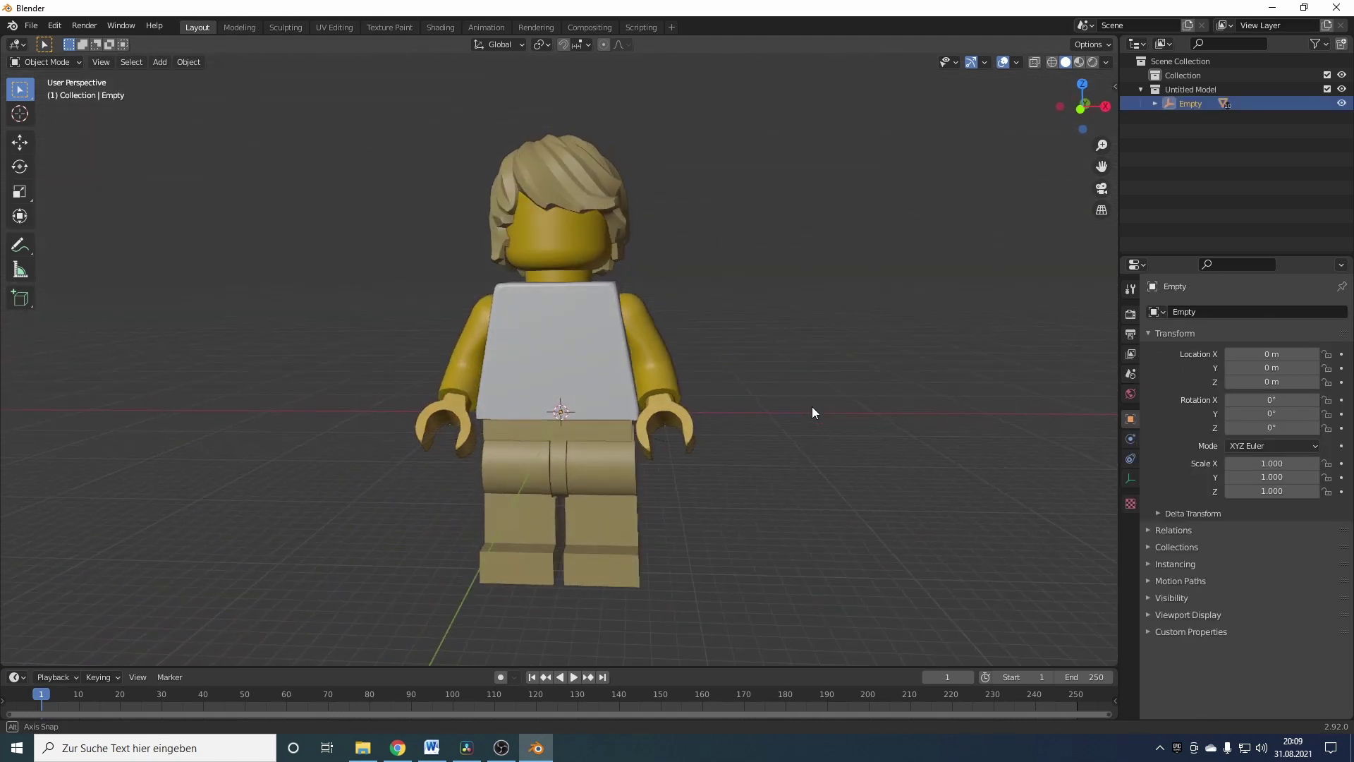
left_click(1079, 62)
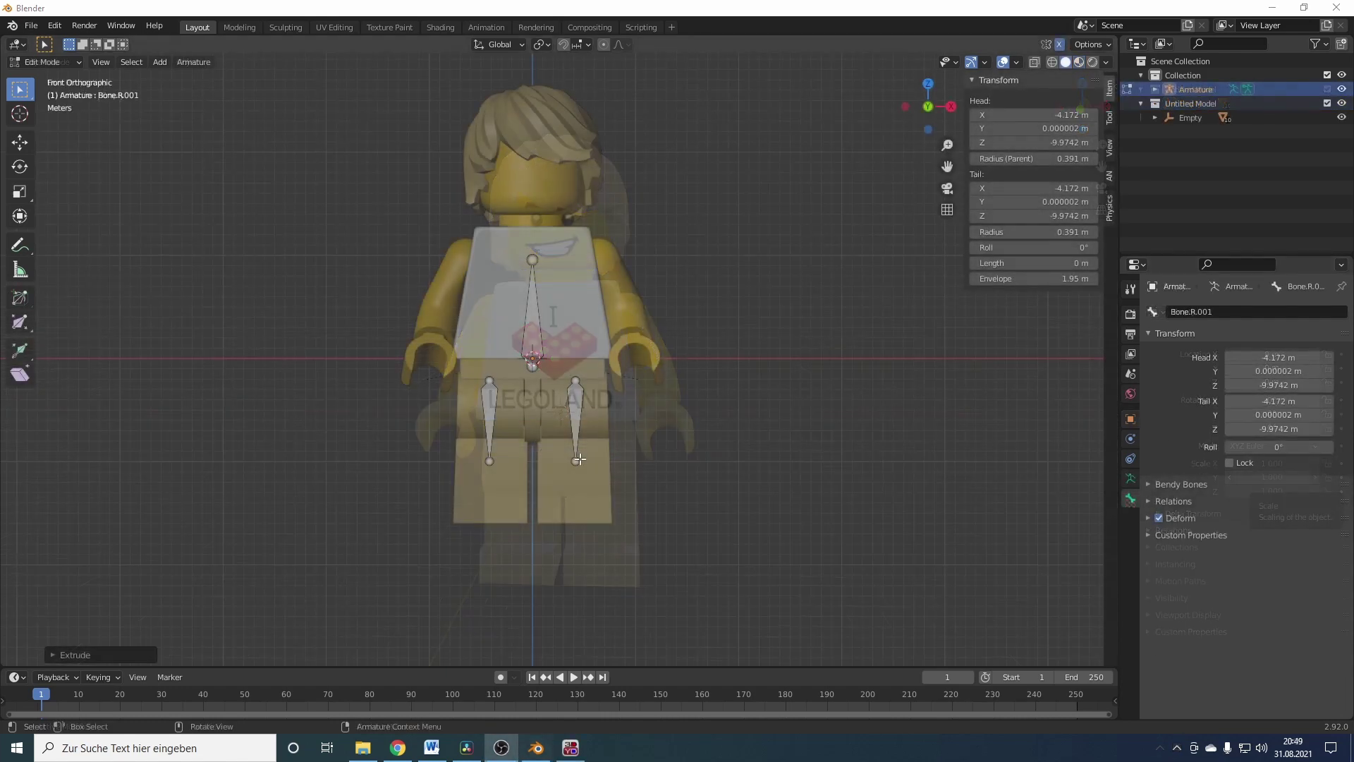
- Extrude a lower-leg bone down from the thigh bone, then select the torso bone
left_click(576, 424)
key("e")
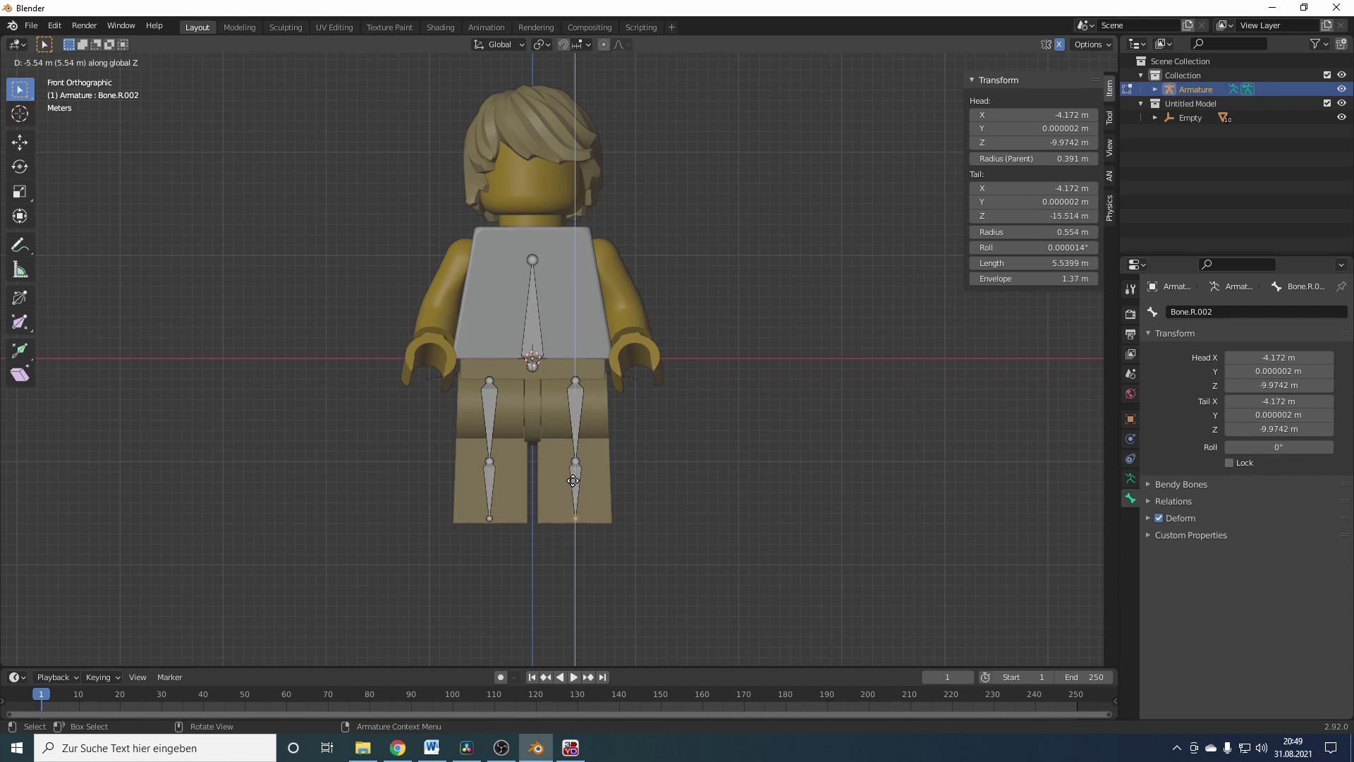
left_click(574, 480)
left_click(537, 304)
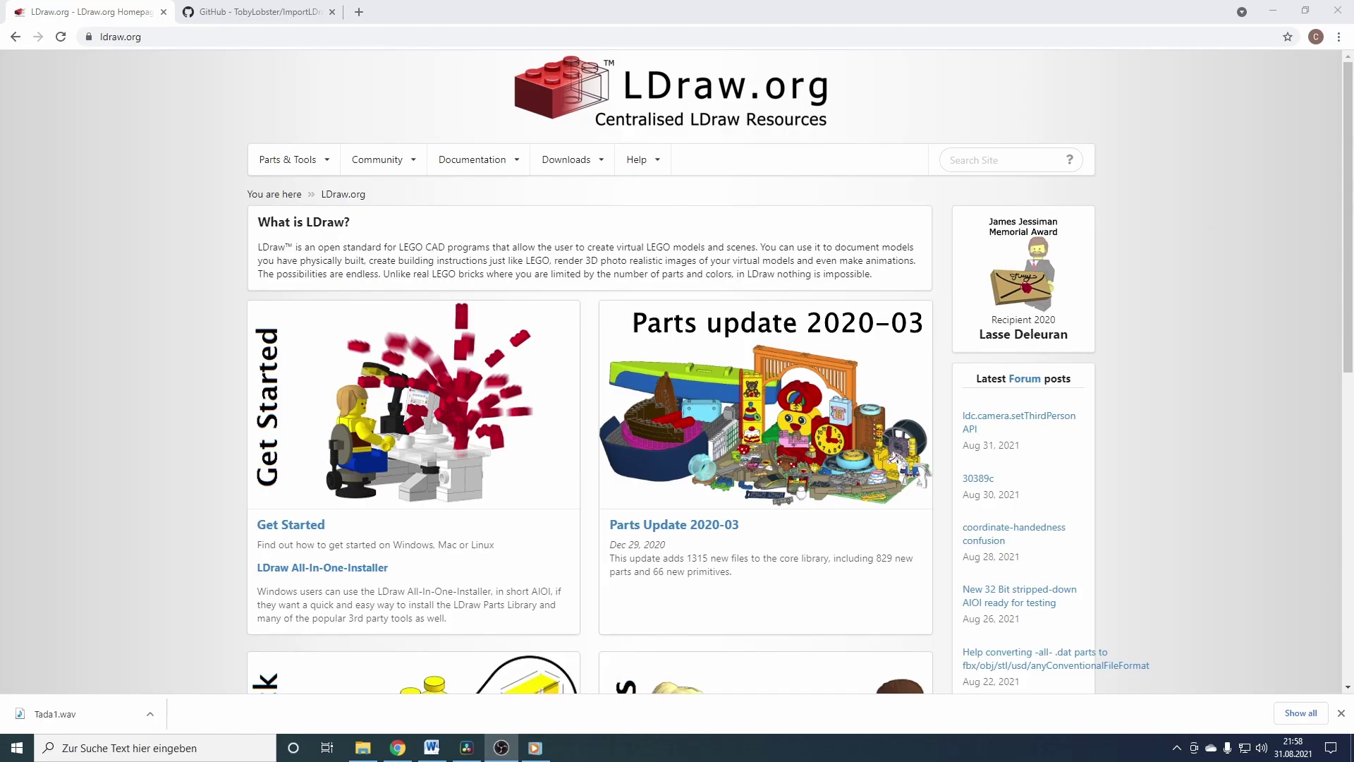
- Open LDraw's Windows install instructions and start, then cancel, the all-in-one installer download
left_click(579, 166)
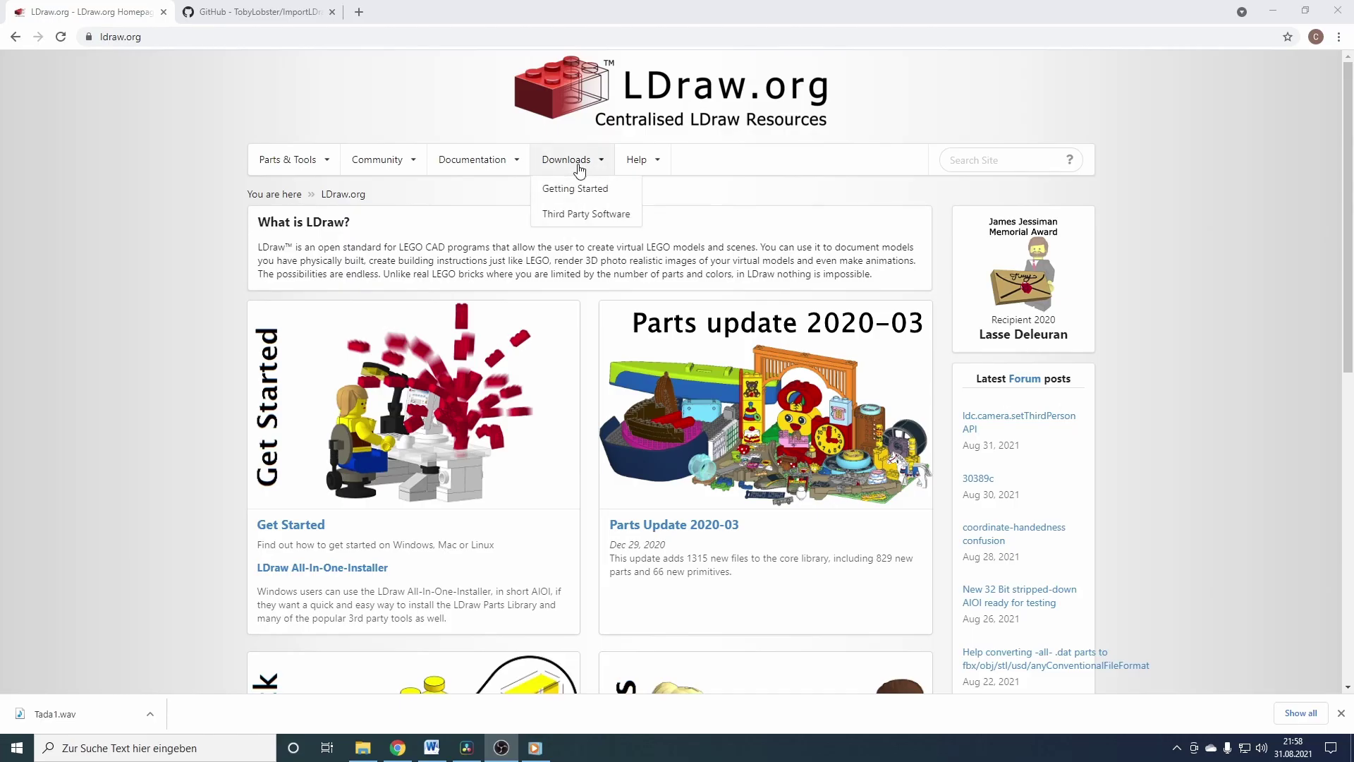
left_click(579, 189)
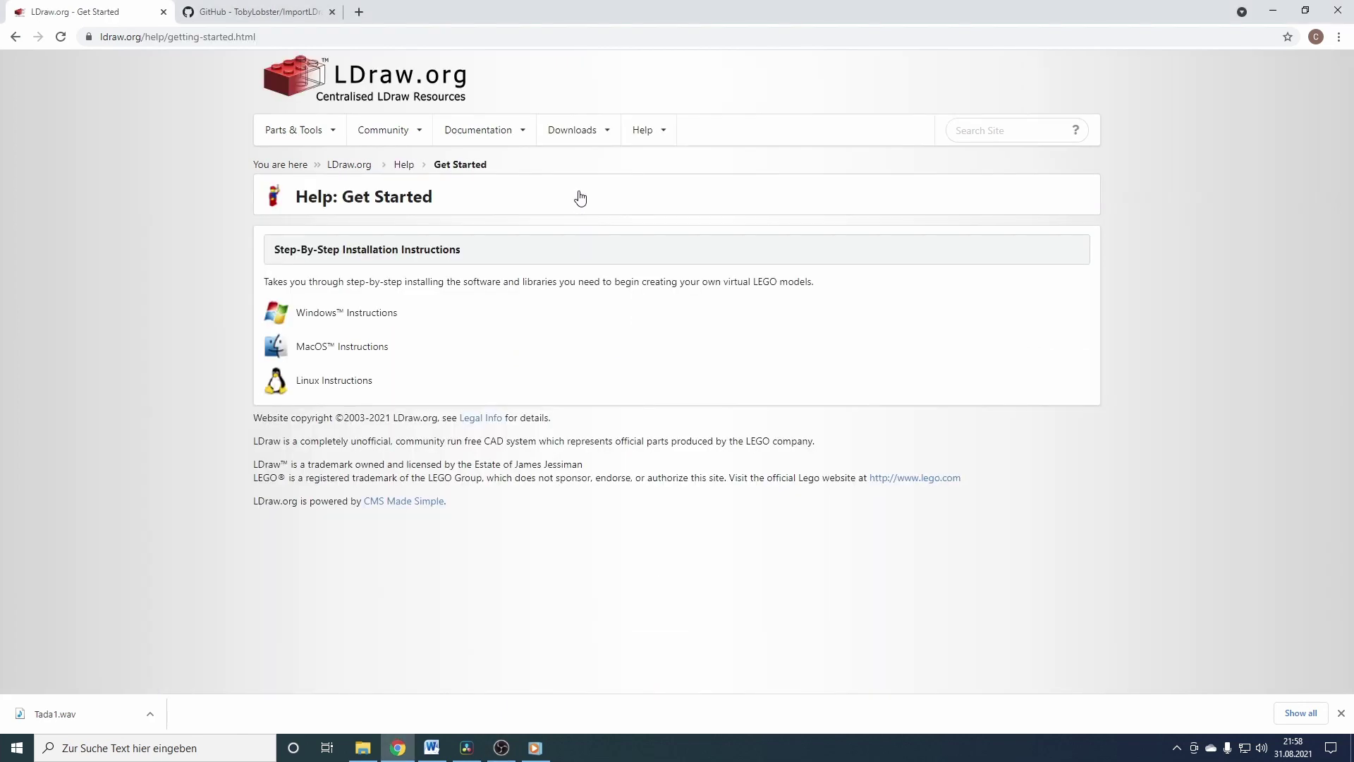
left_click(375, 314)
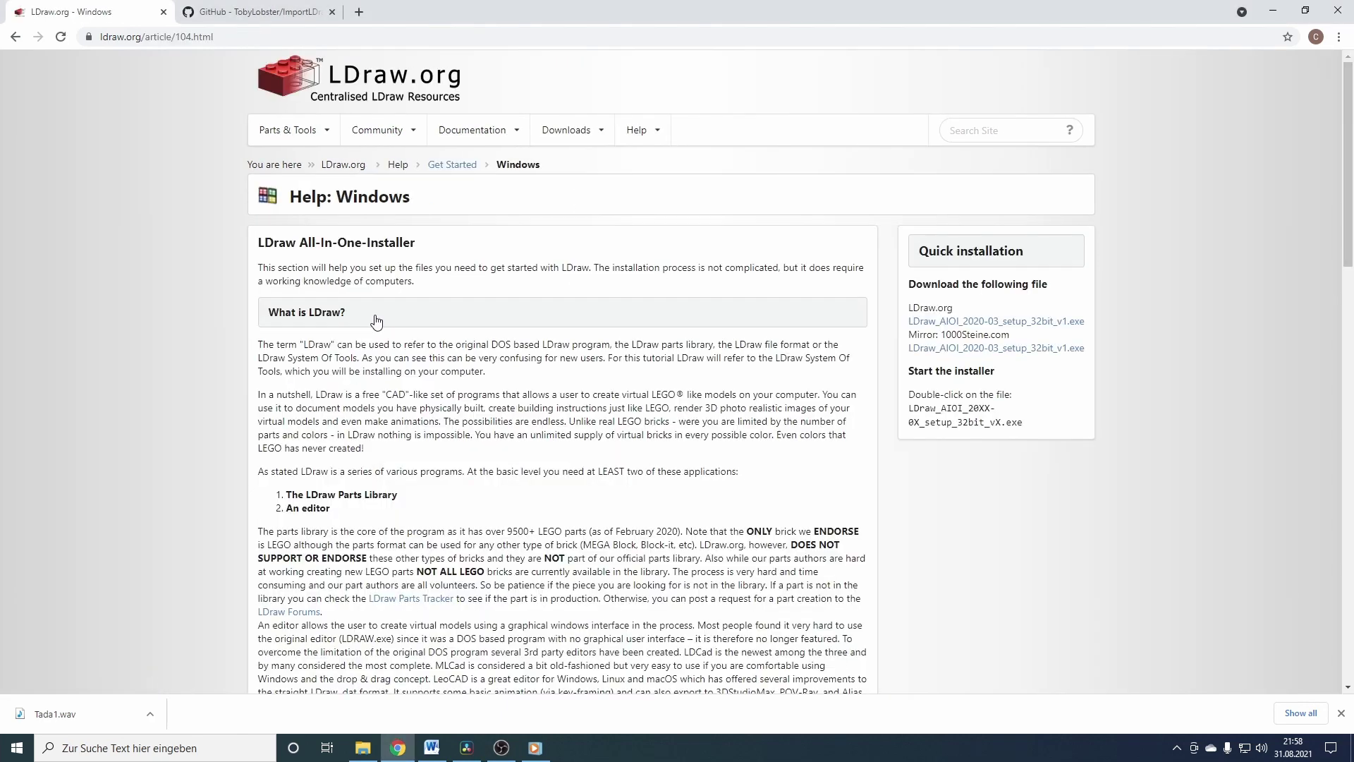
left_click(945, 326)
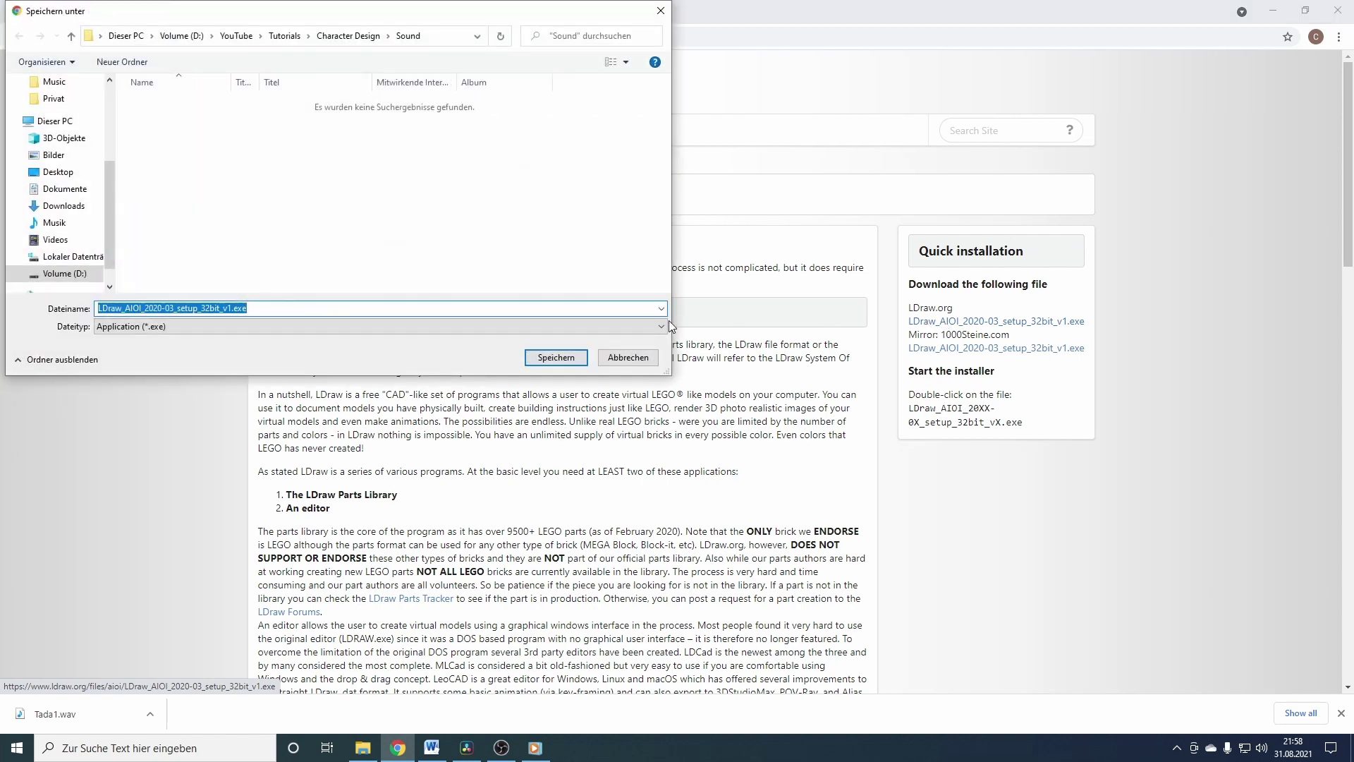
left_click(627, 356)
- Download the ImportLDraw add-on from its GitHub repository as a ZIP
left_click(260, 12)
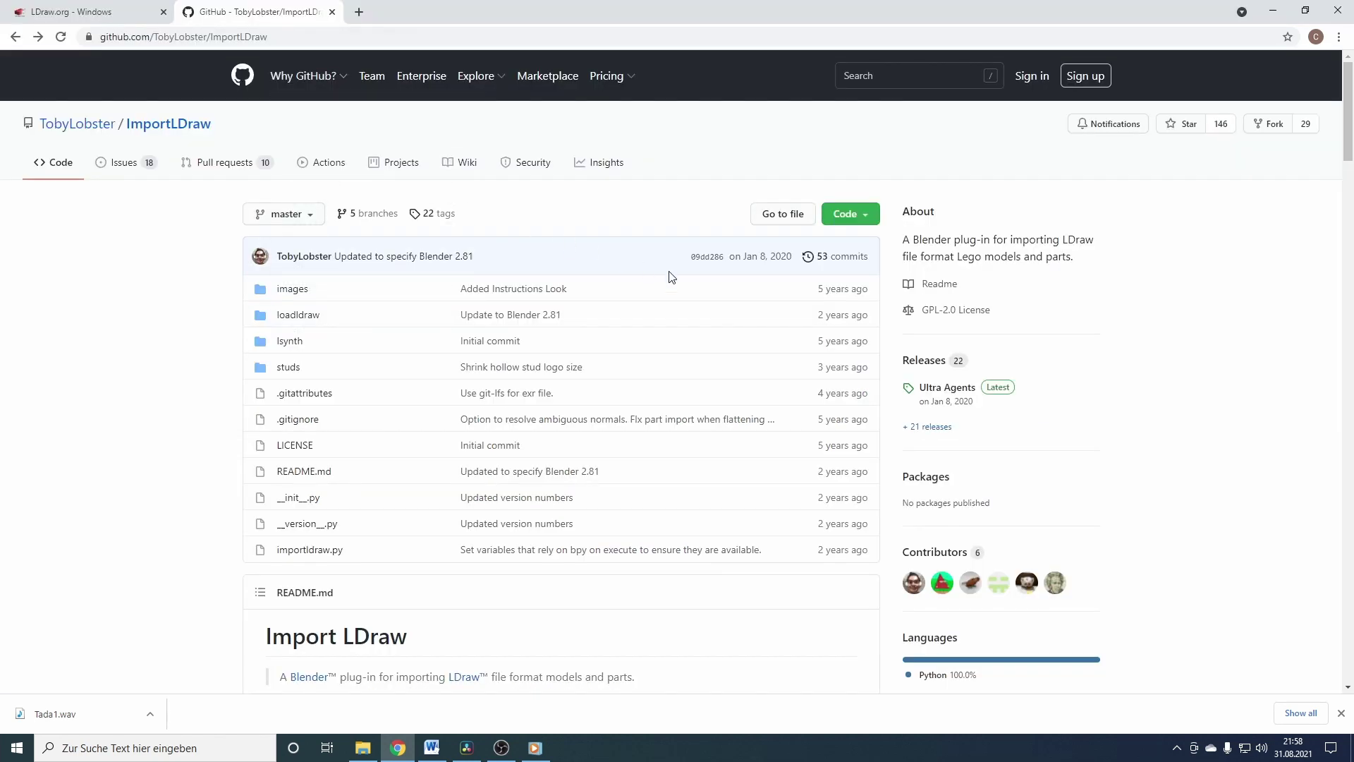
left_click(860, 212)
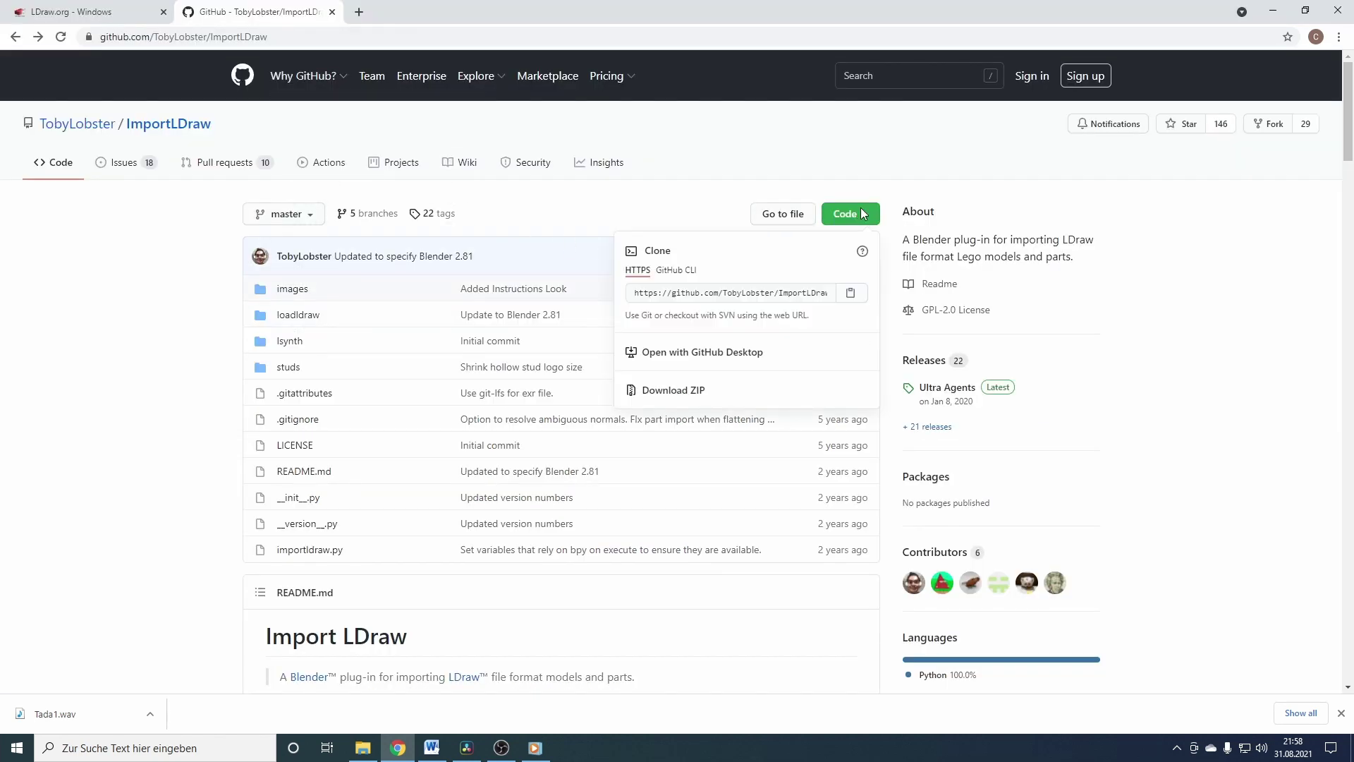
left_click(684, 395)
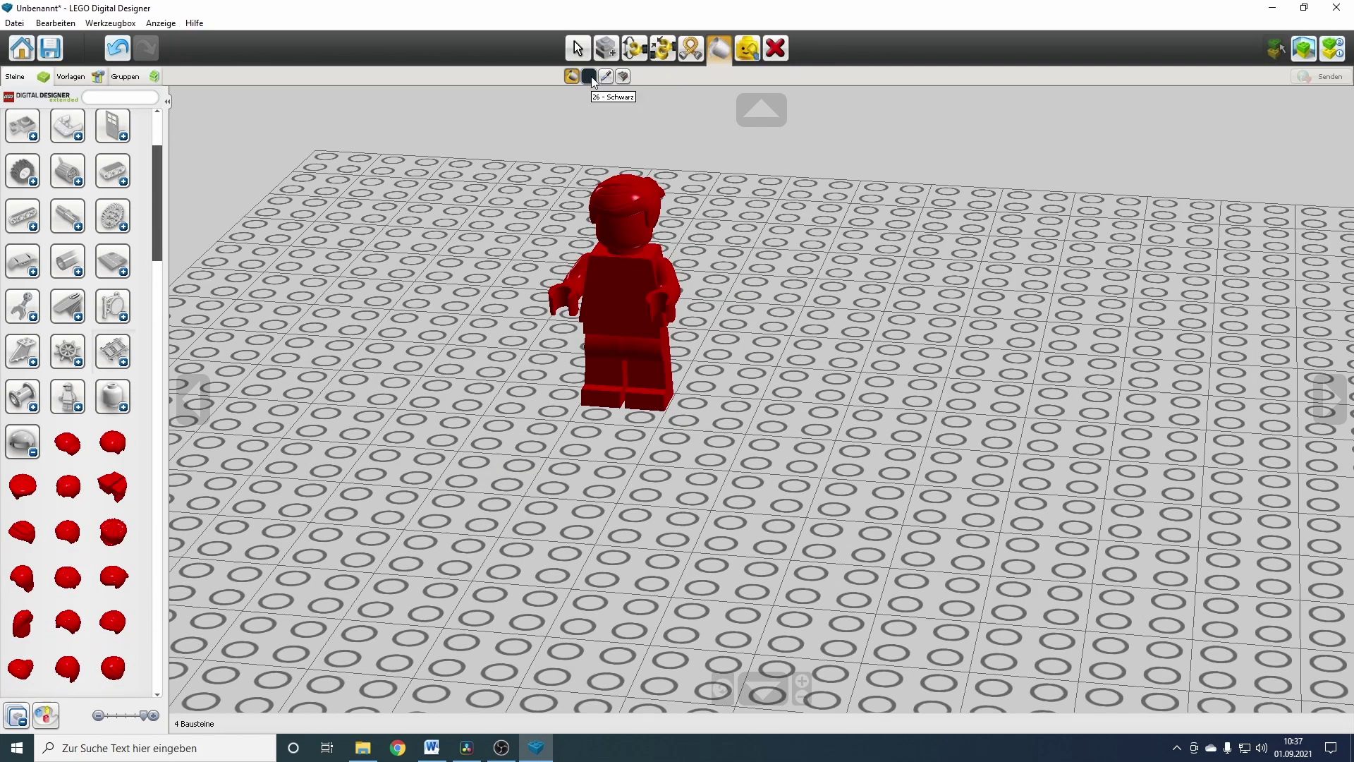
- Pick the Paint tool to start recolouring the minifigure's parts
left_click(589, 76)
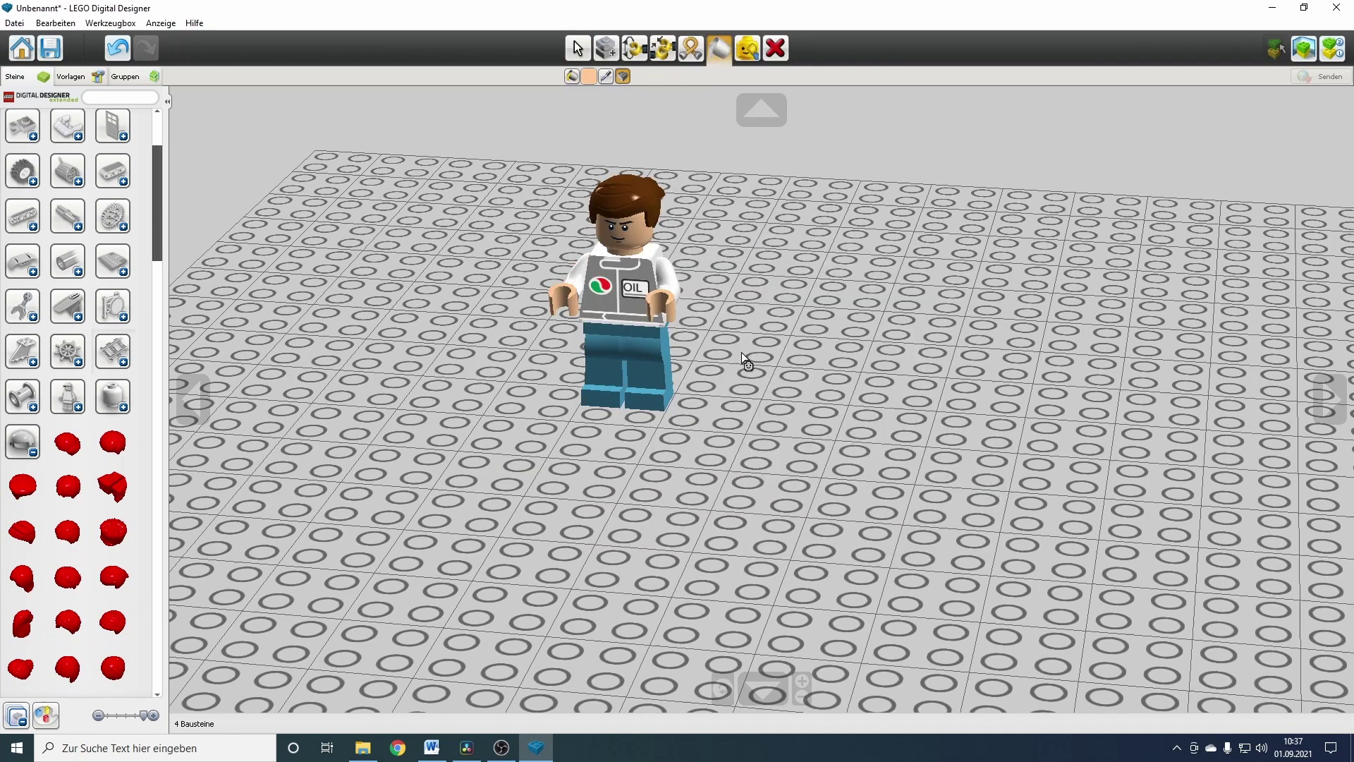
scroll(742, 353, "up", 3)
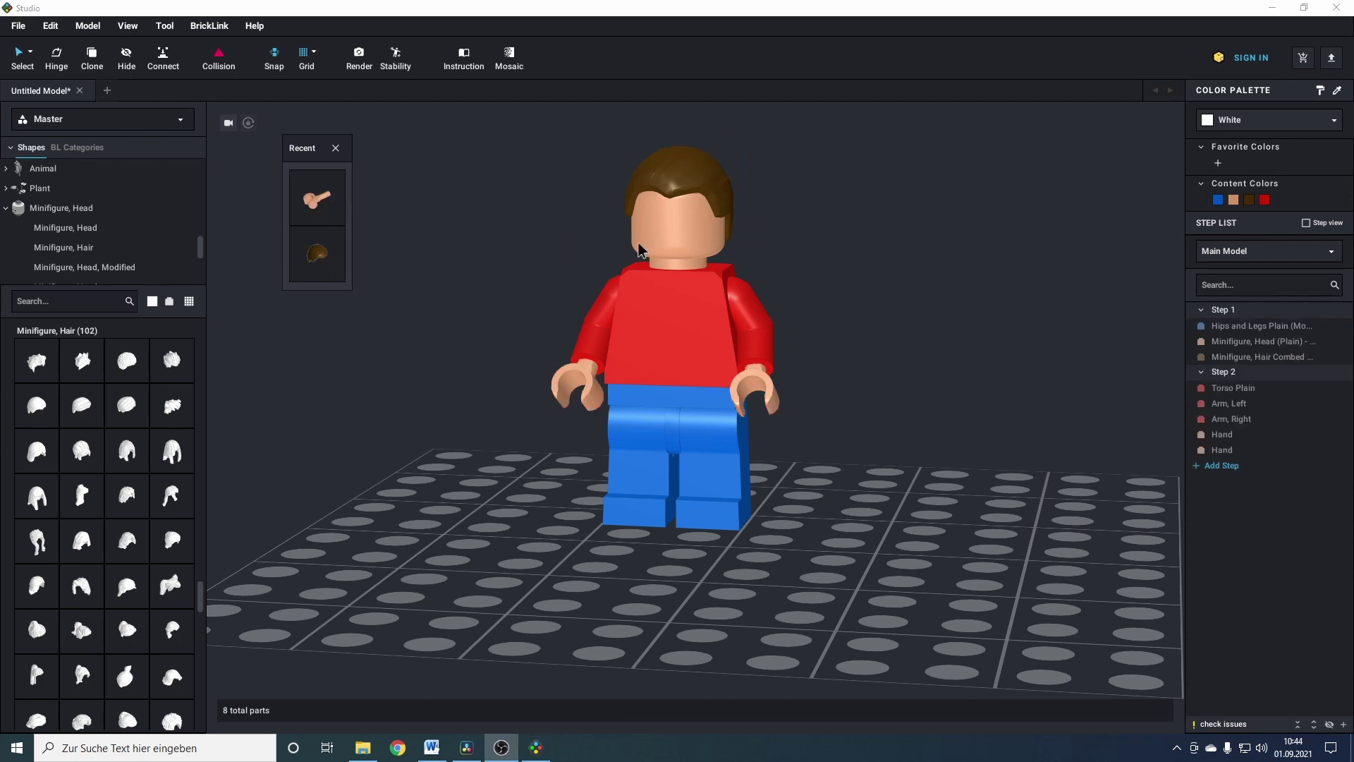
left_click(19, 27)
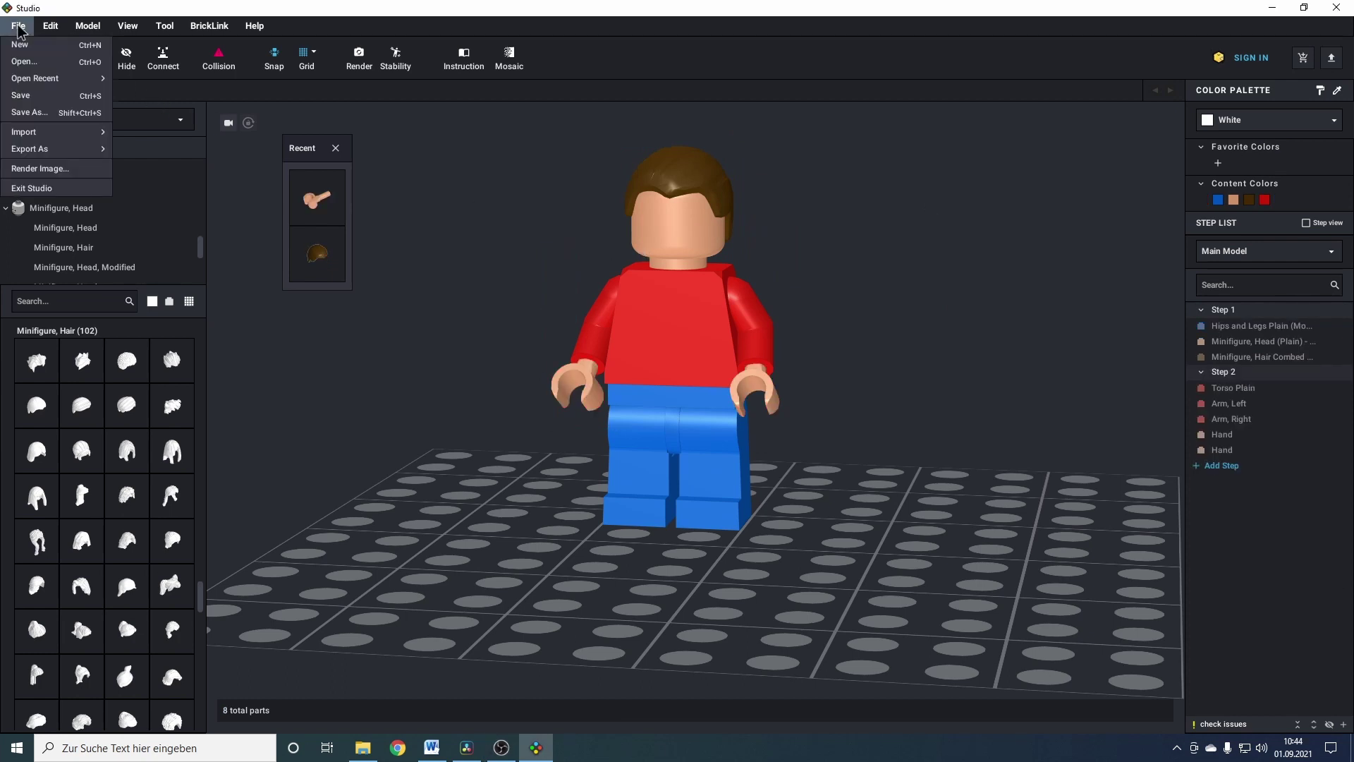
mouse_move(28, 138)
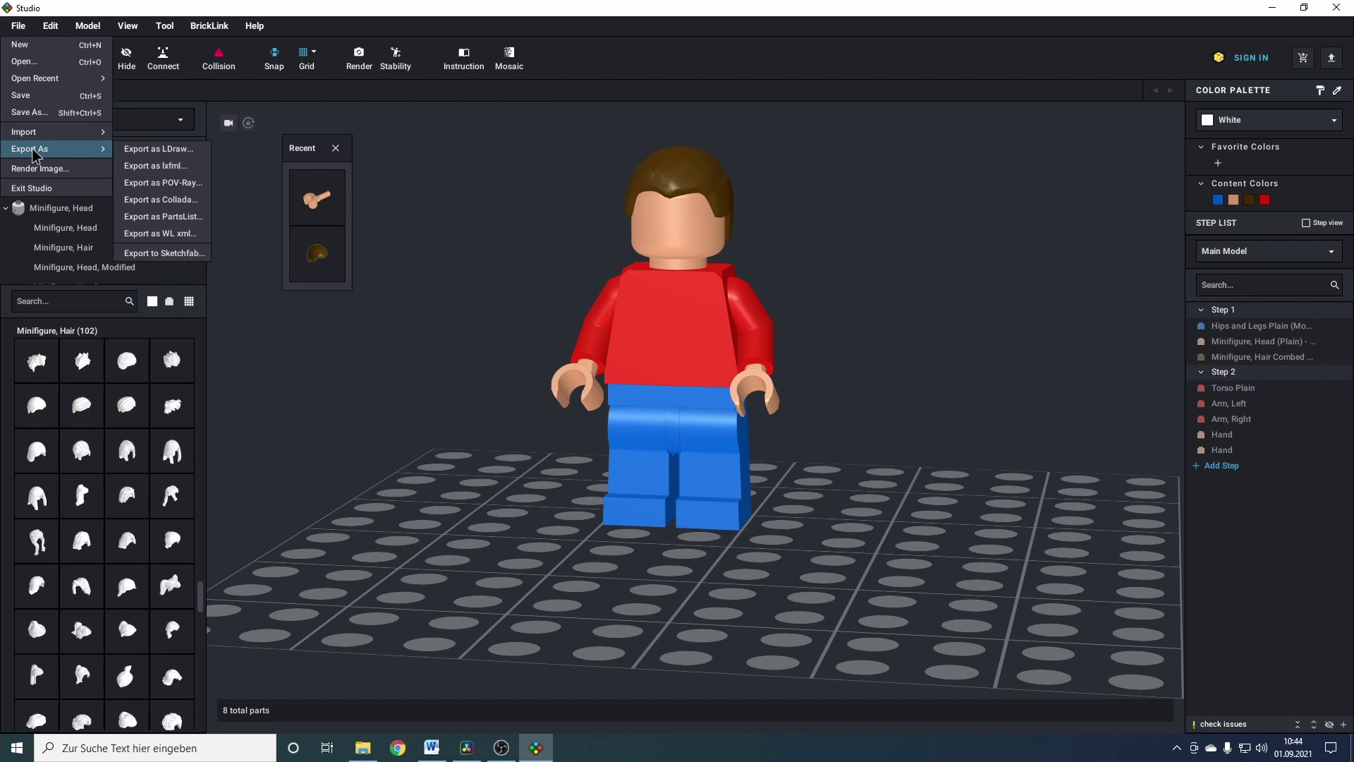
left_click(152, 149)
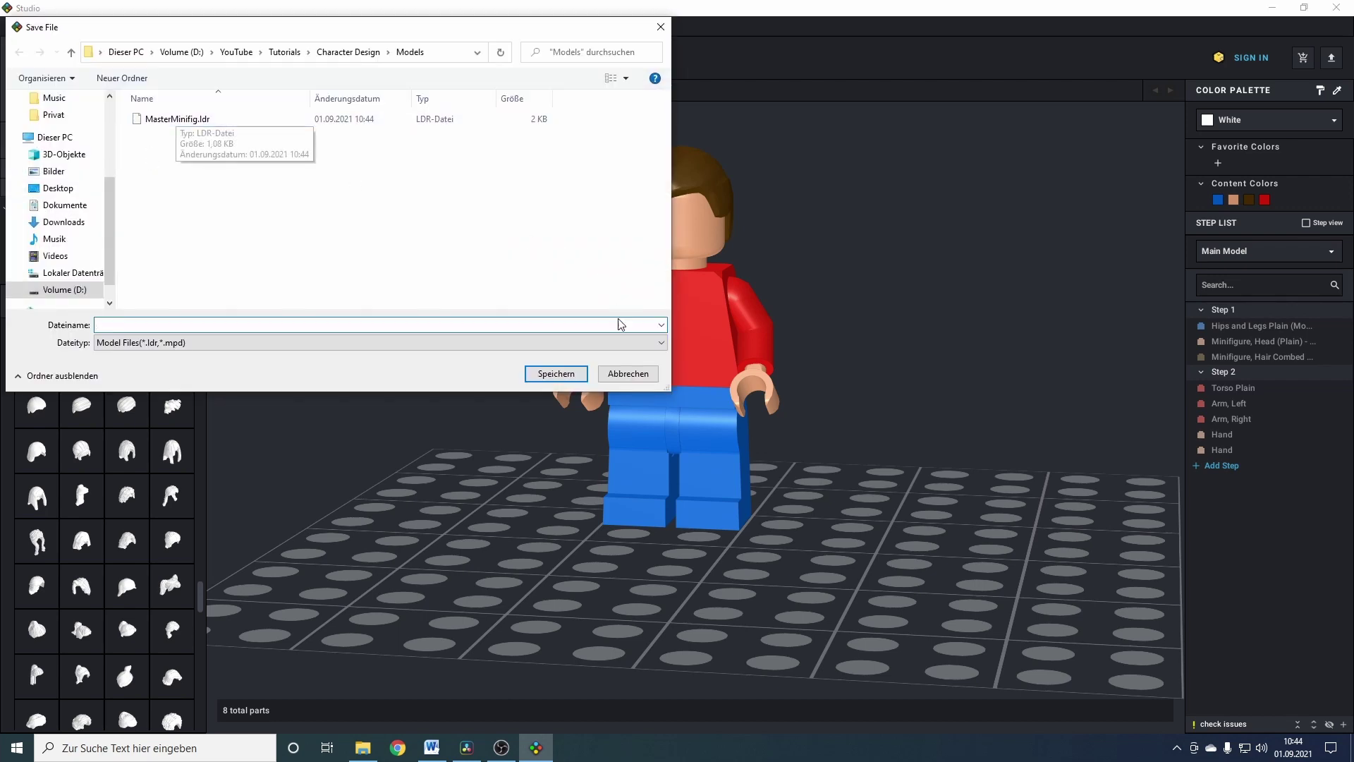
left_click(628, 373)
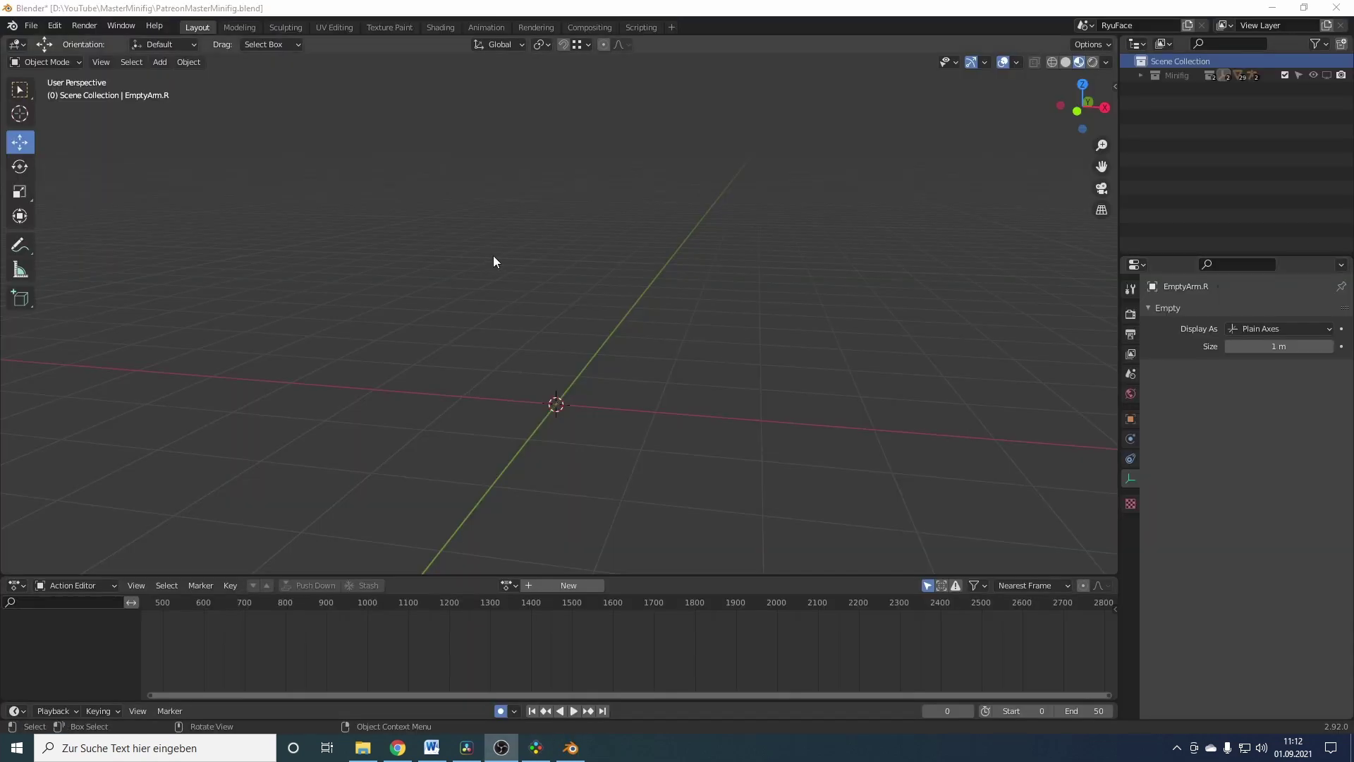
left_click(54, 25)
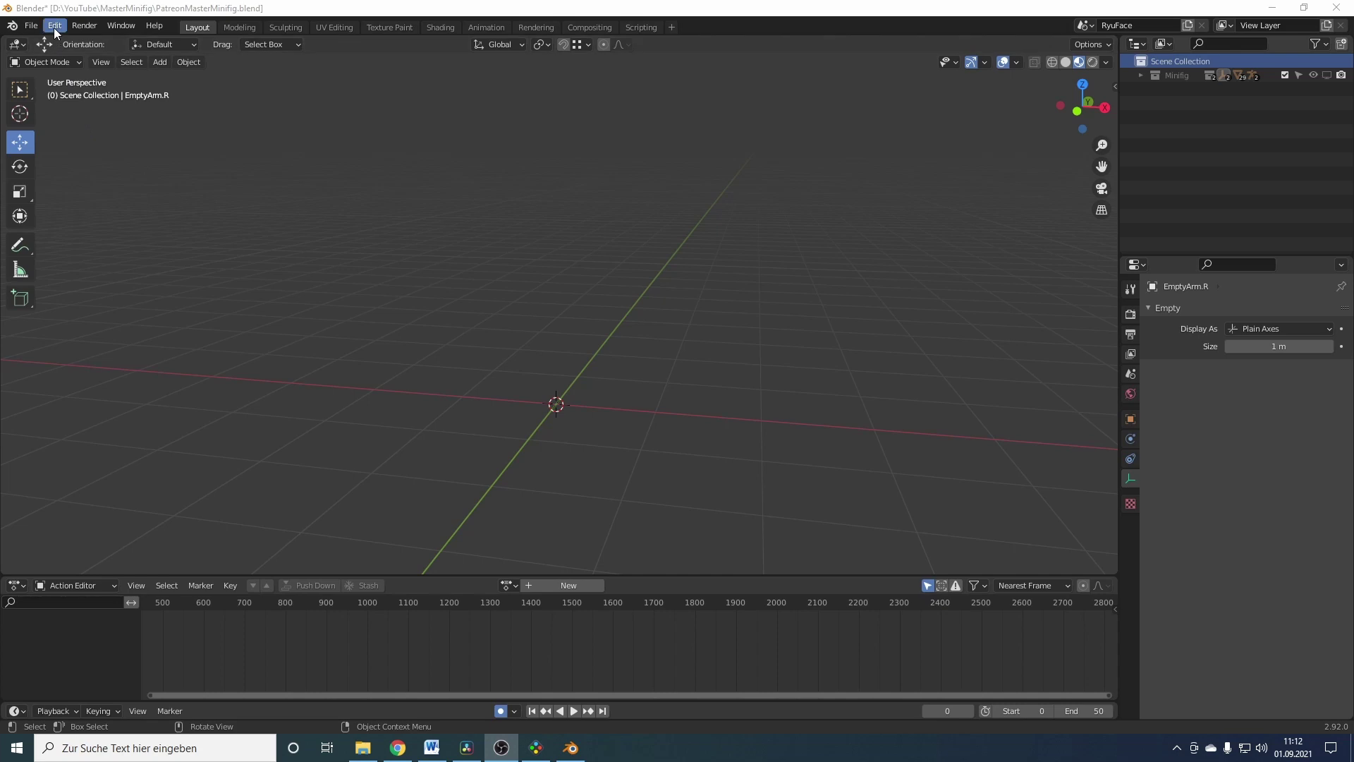
left_click(95, 230)
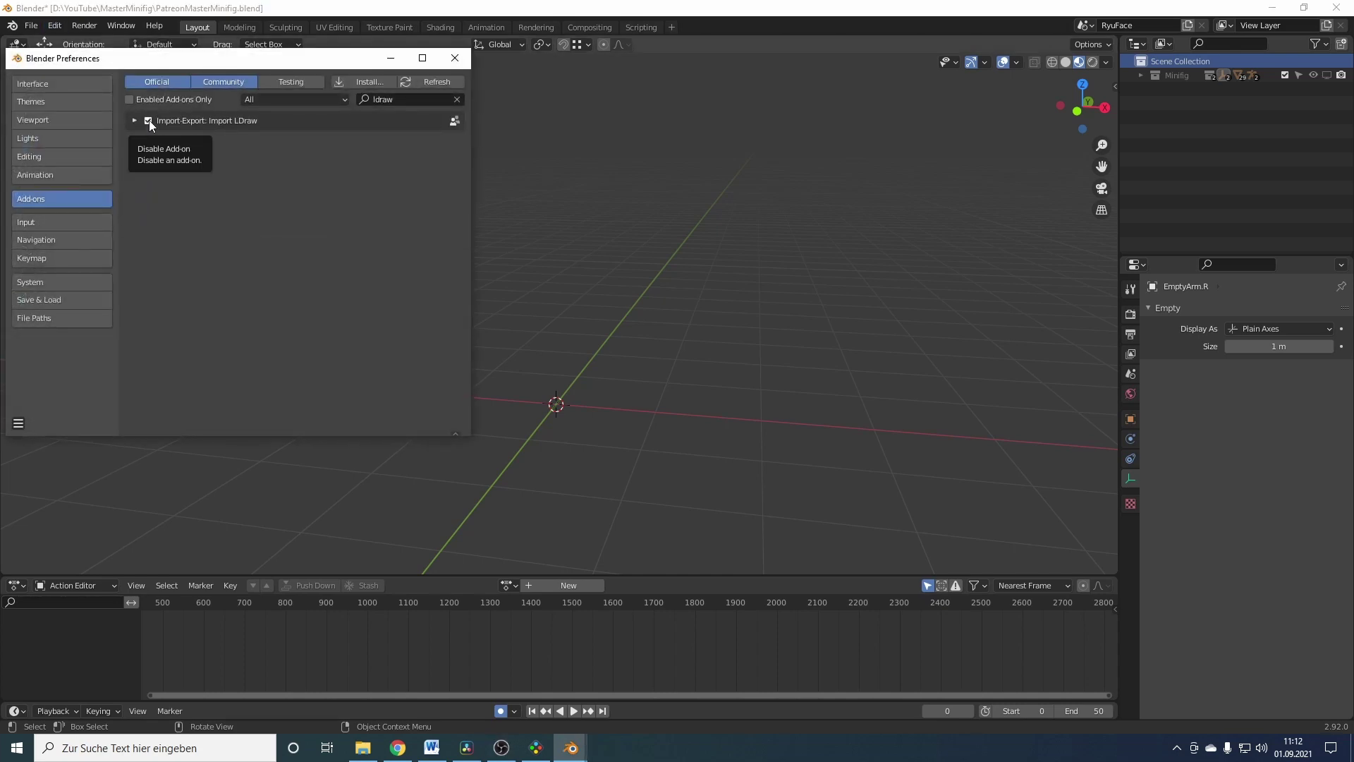
left_click(460, 54)
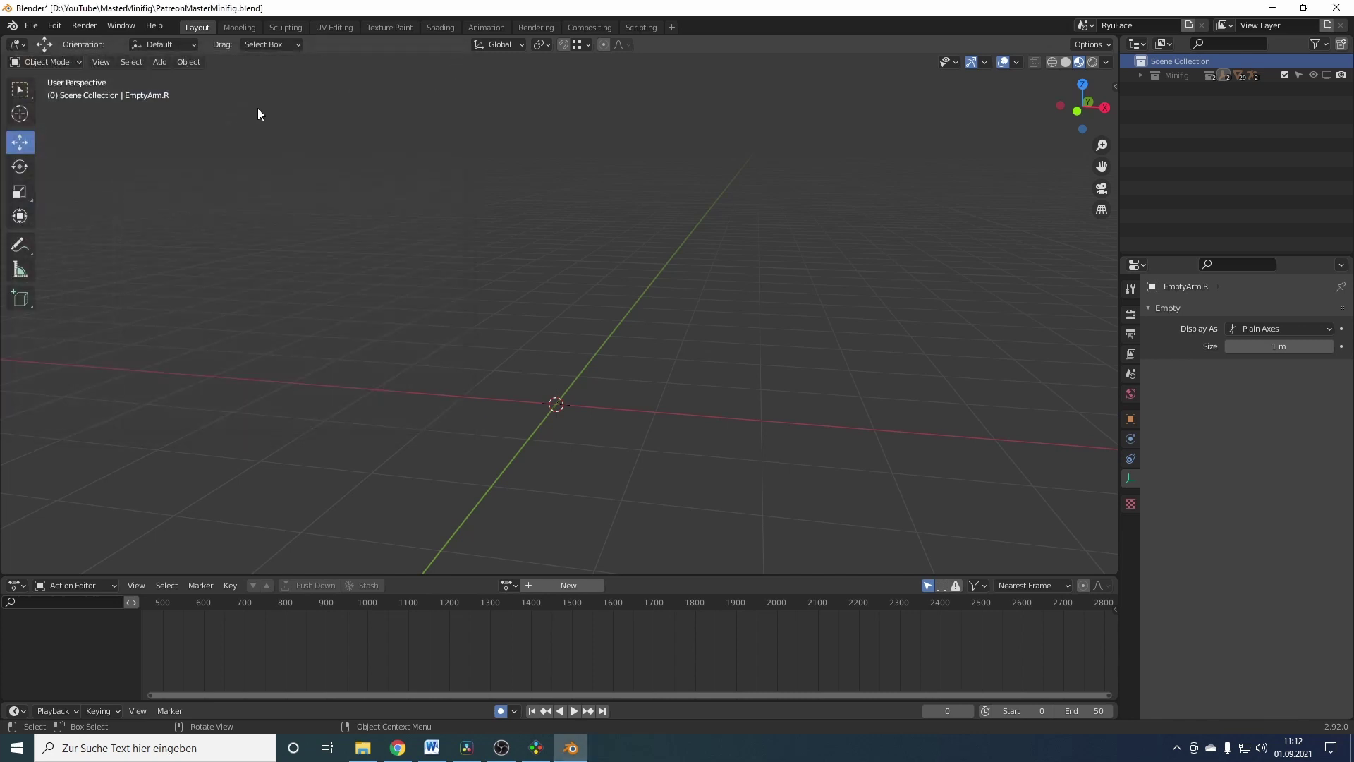
- Open the LDraw importer and set its library path to D:\ldraw
left_click(30, 26)
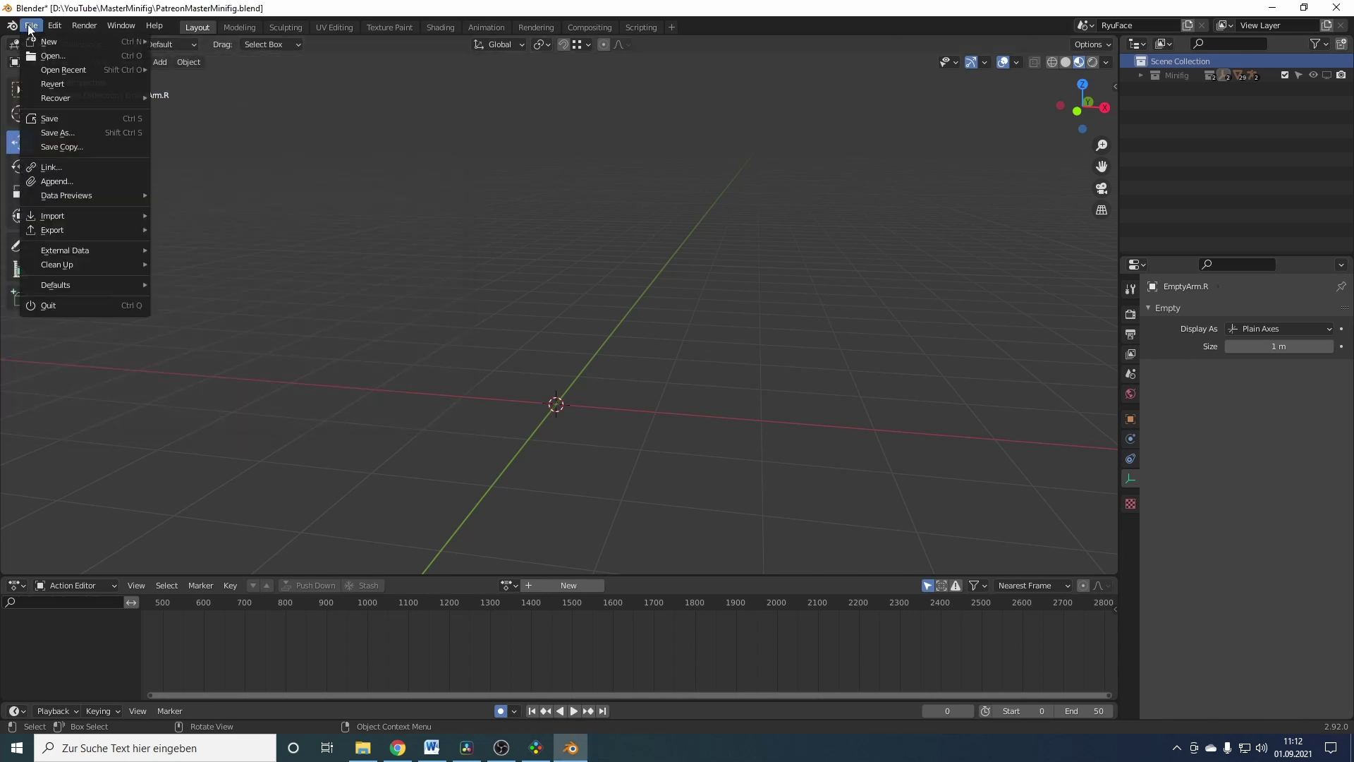
mouse_move(53, 218)
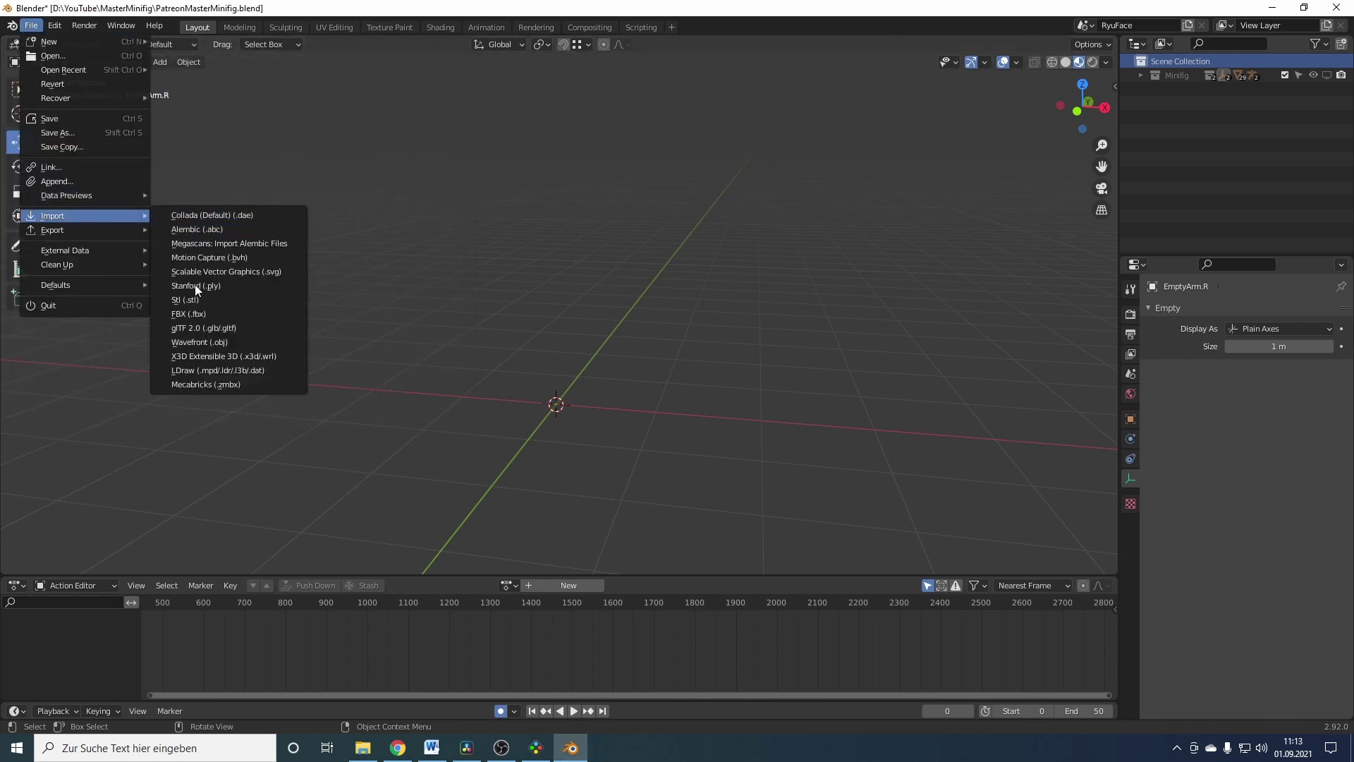
left_click(202, 372)
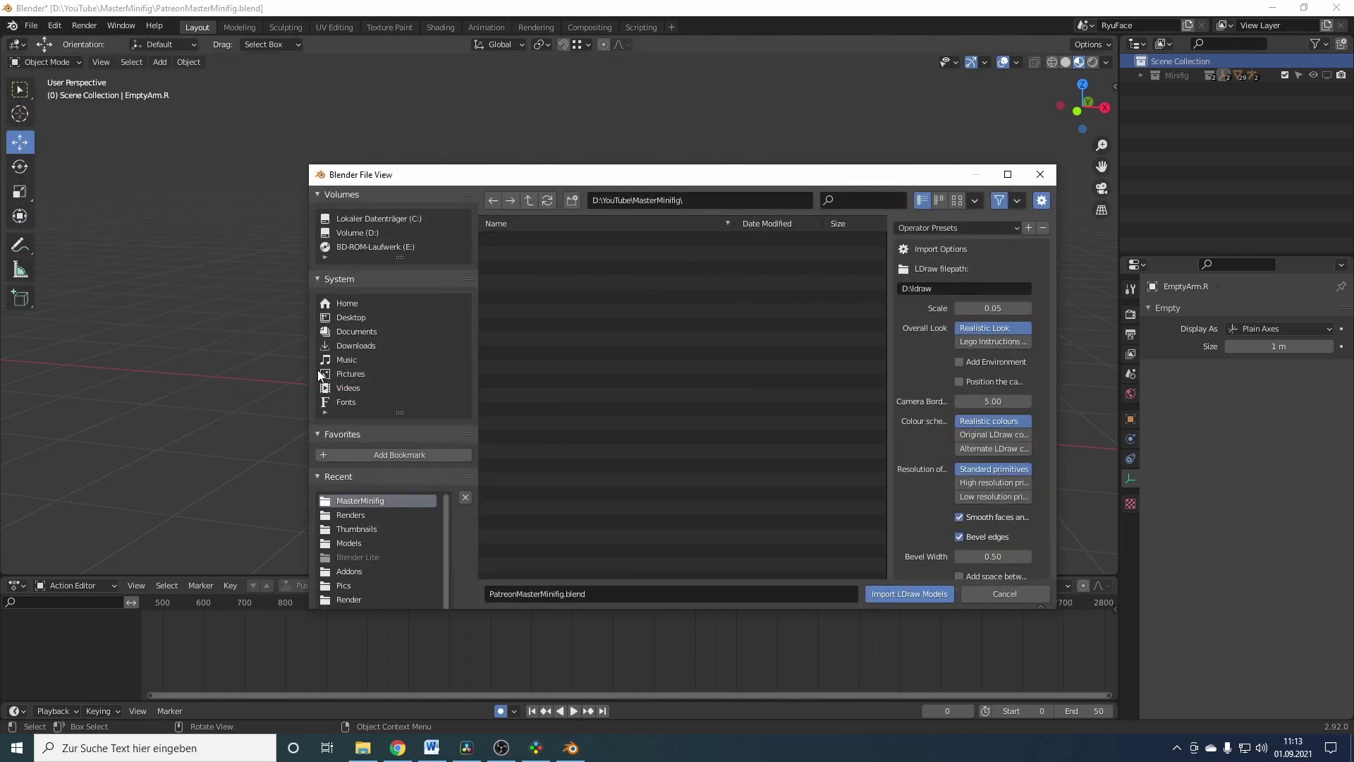
left_click(946, 287)
left_click(954, 286)
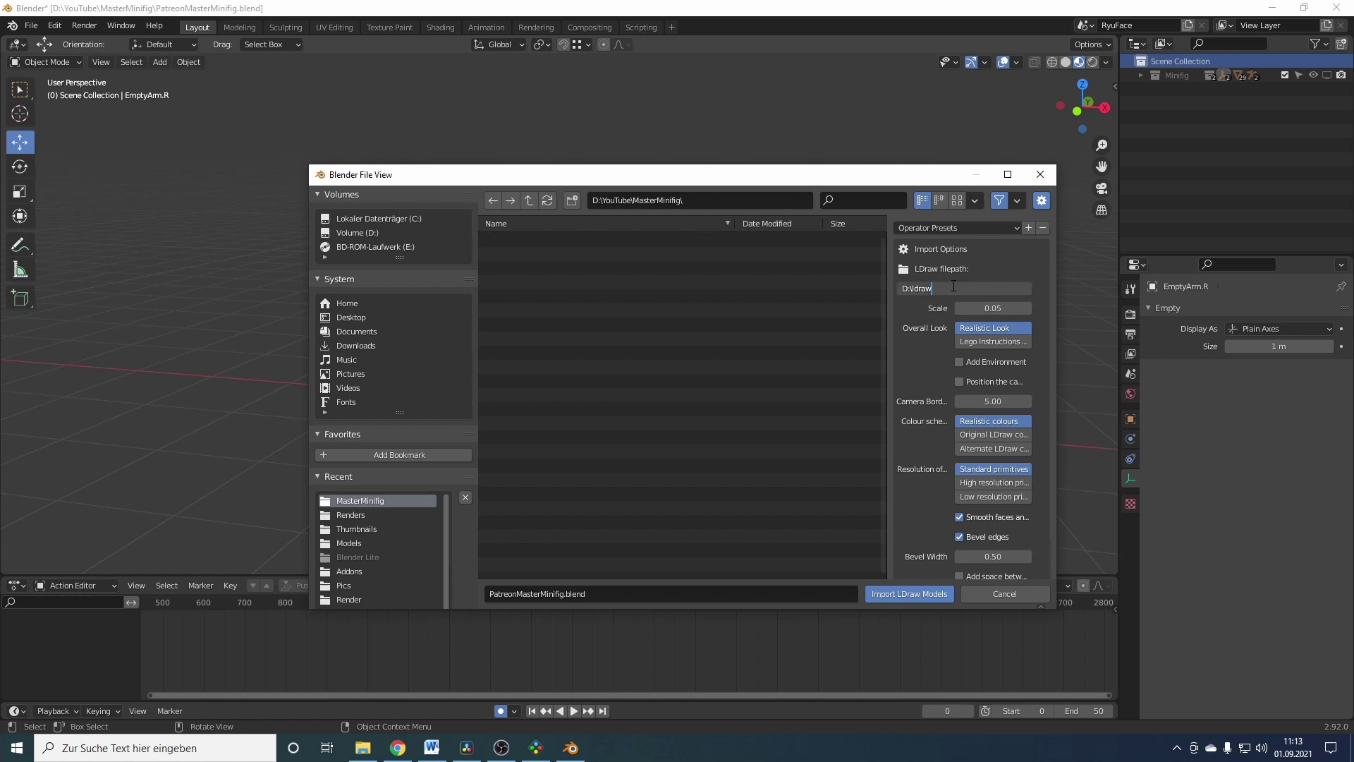
left_click(913, 503)
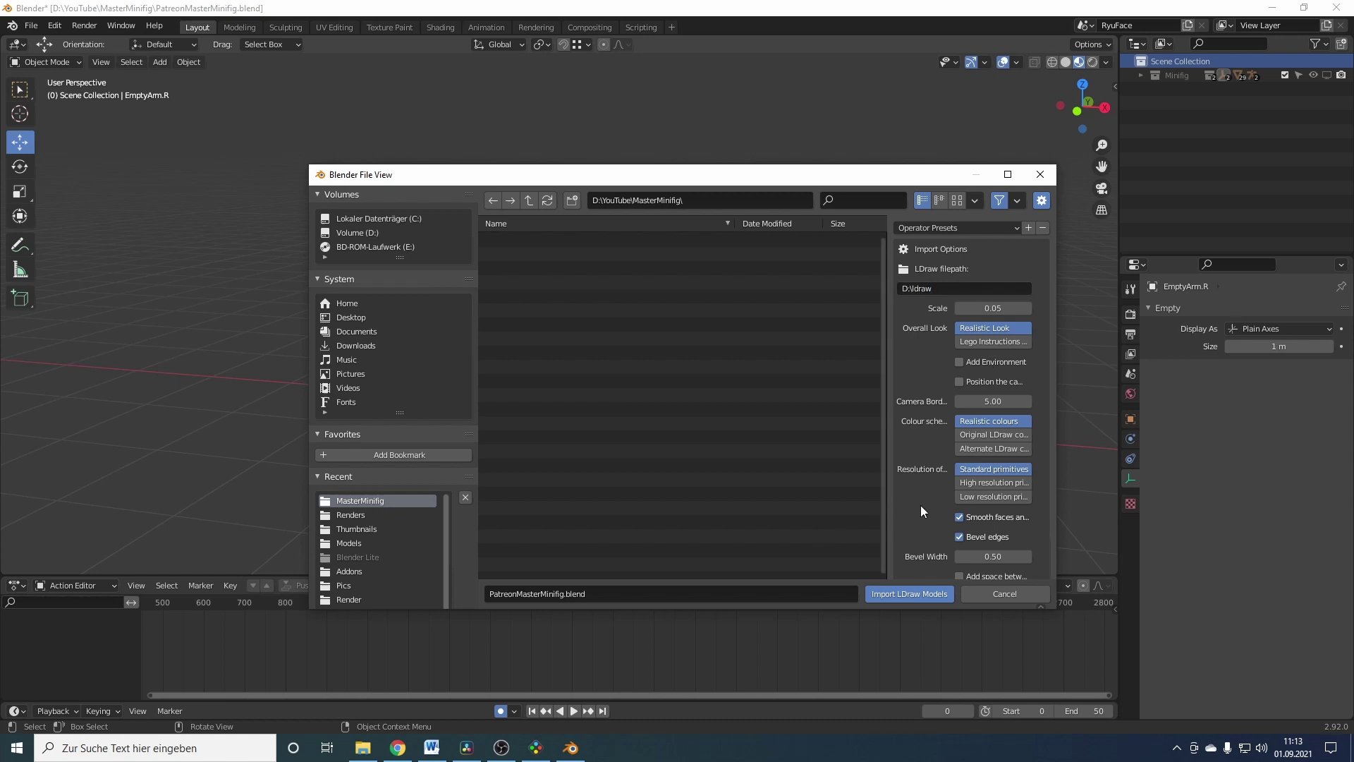
- Import 00000_MasterMinifig.ldr from the Models folder and orbit to see the whole figure
scroll(920, 505, "down", 7)
scroll(920, 505, "down", 3)
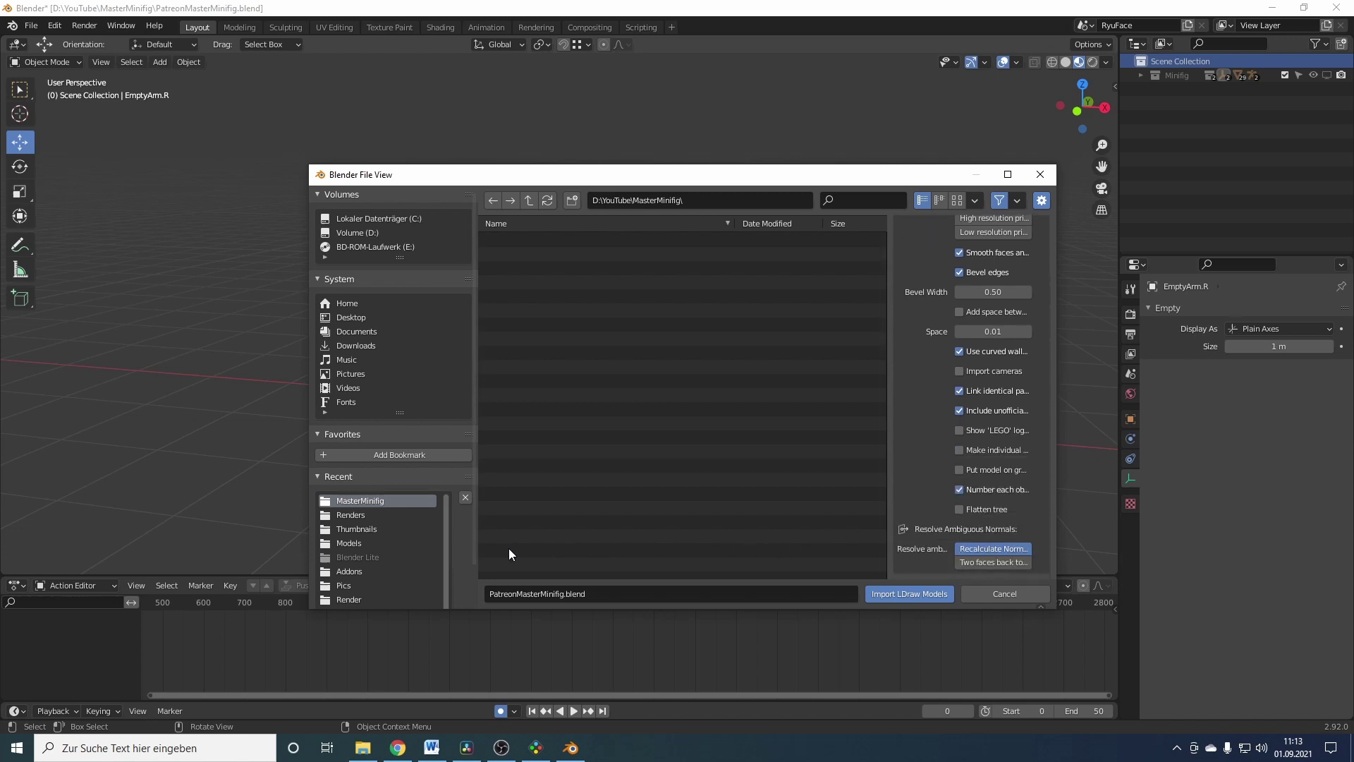
left_click(357, 542)
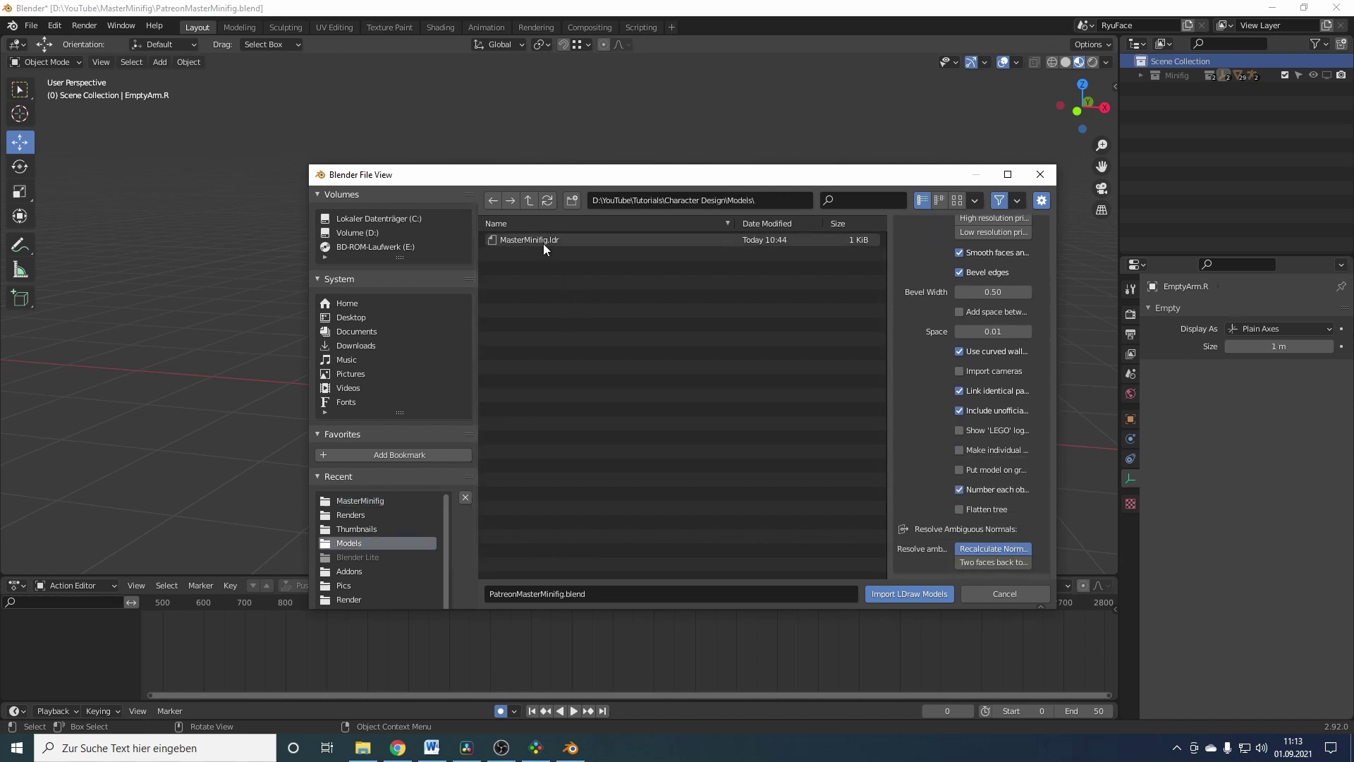
left_click(543, 240)
left_click(907, 595)
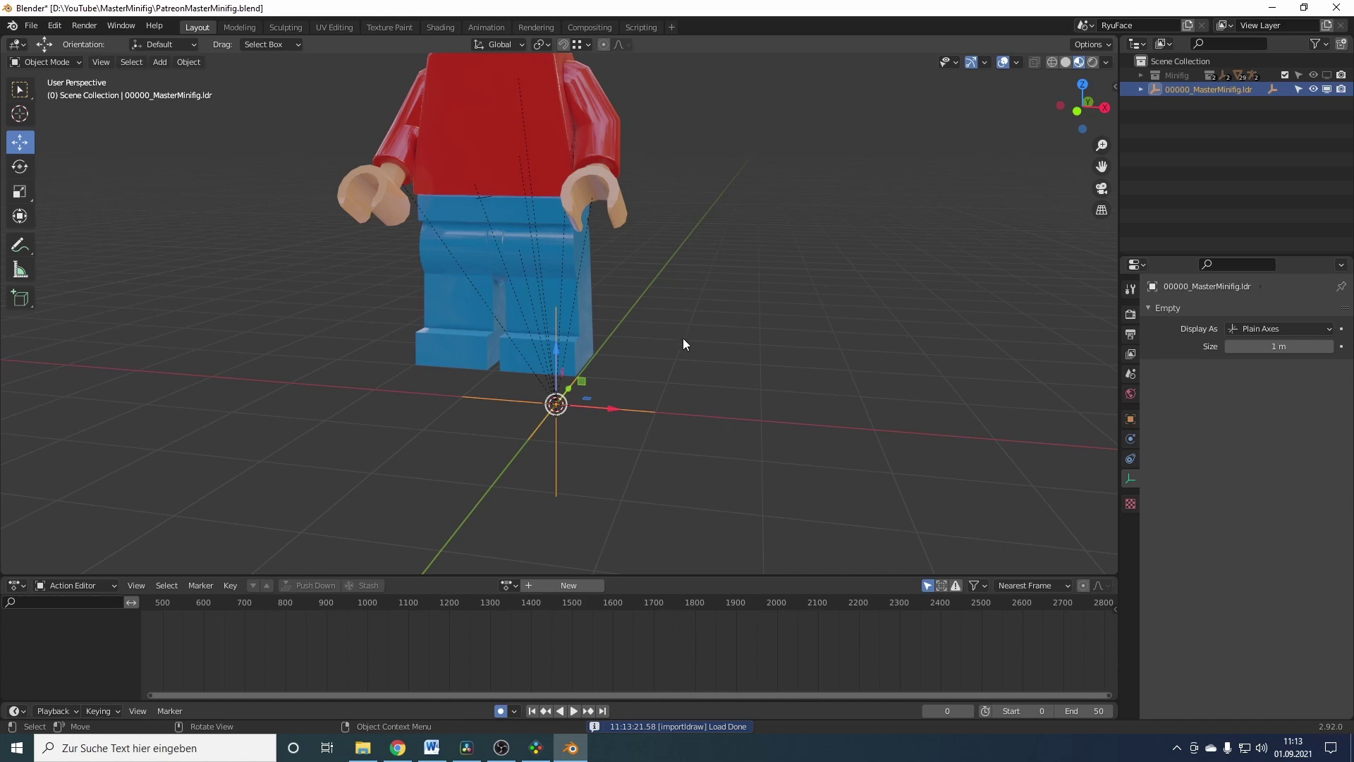
middle_click_drag(685, 280, 810, 450)
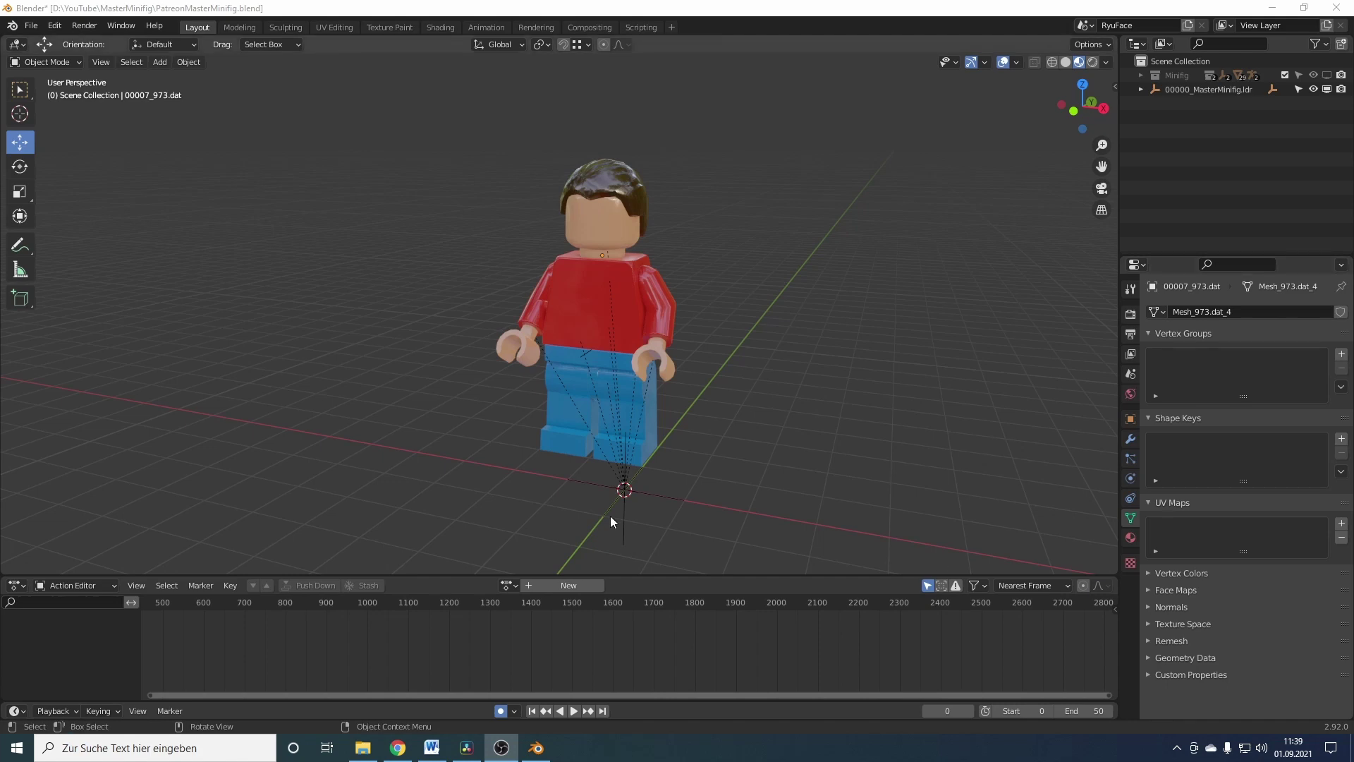
- Delete the parent empty, switch to front view and show the transform sidebar
left_click(625, 492)
key("Delete")
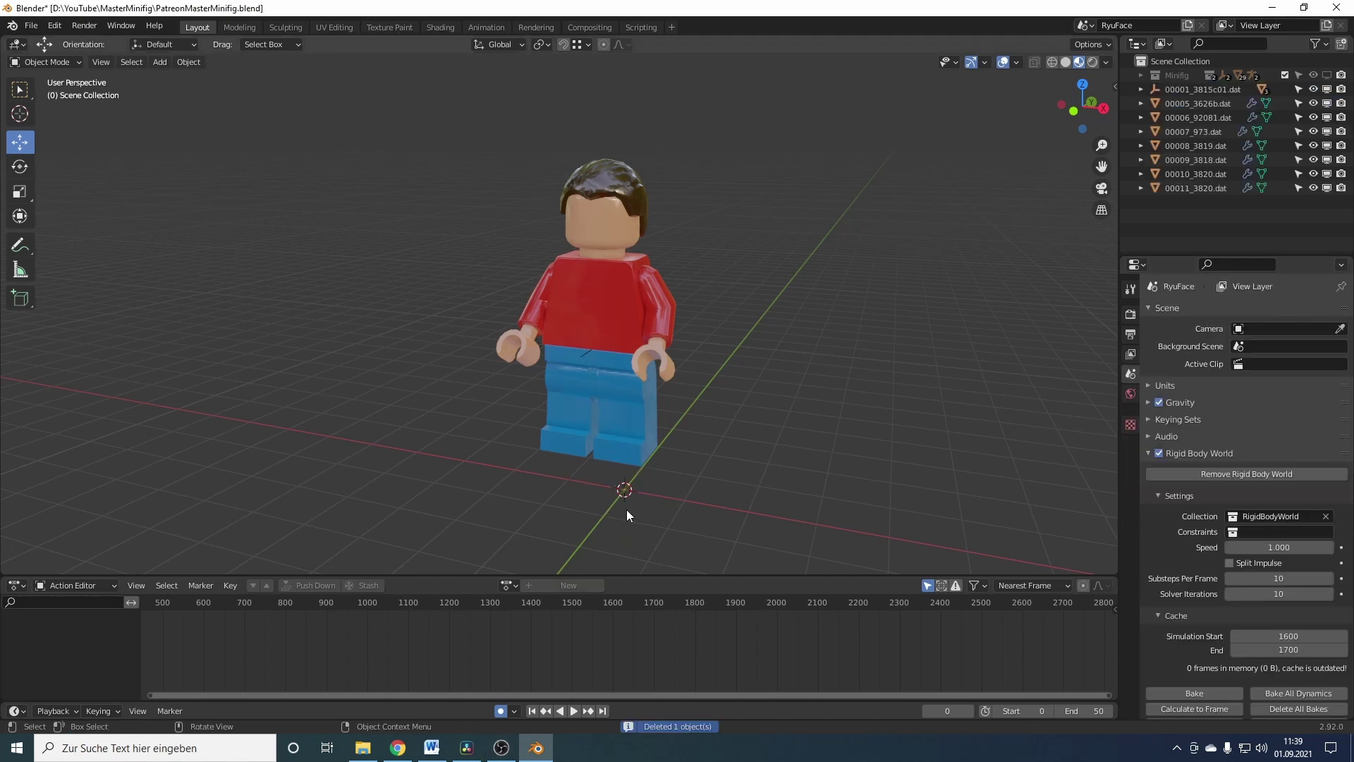
key("KP_1")
key("n")
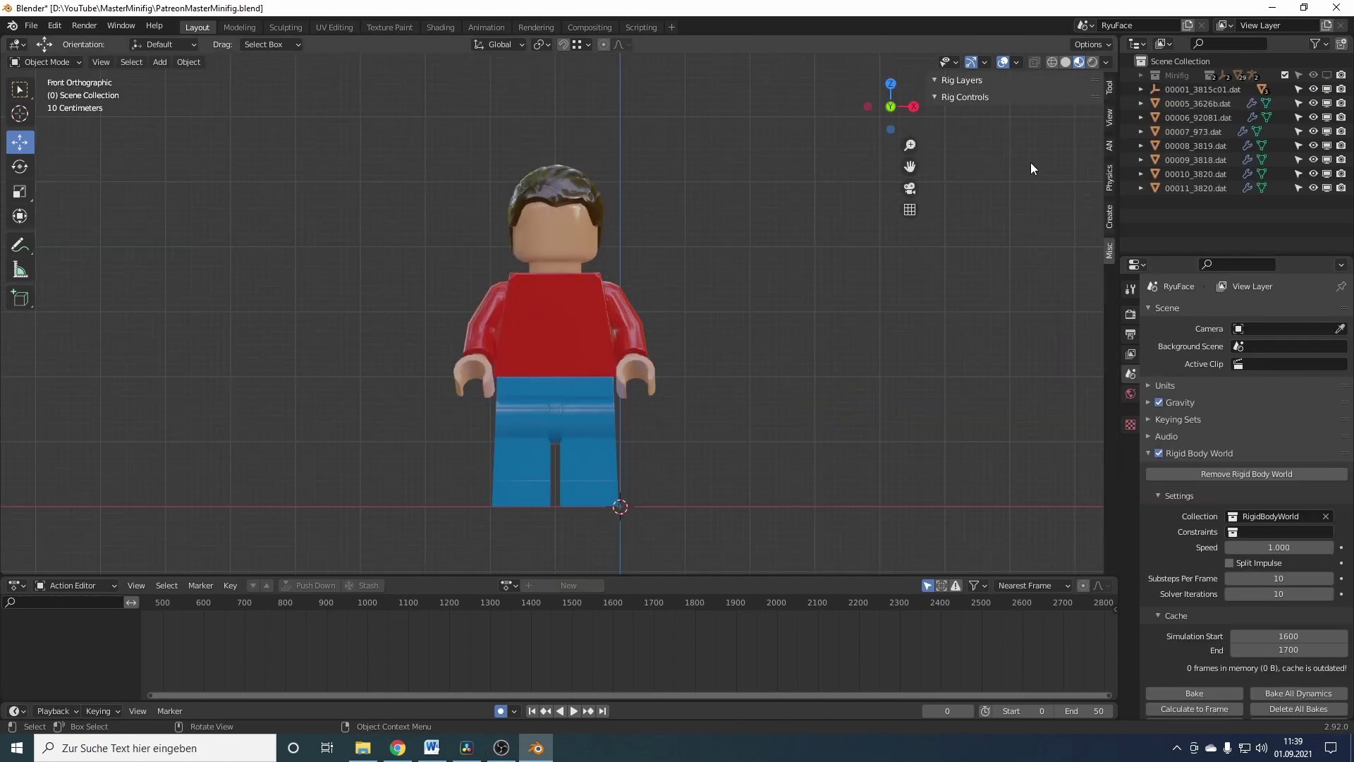
left_click(1258, 131)
left_click(1109, 88)
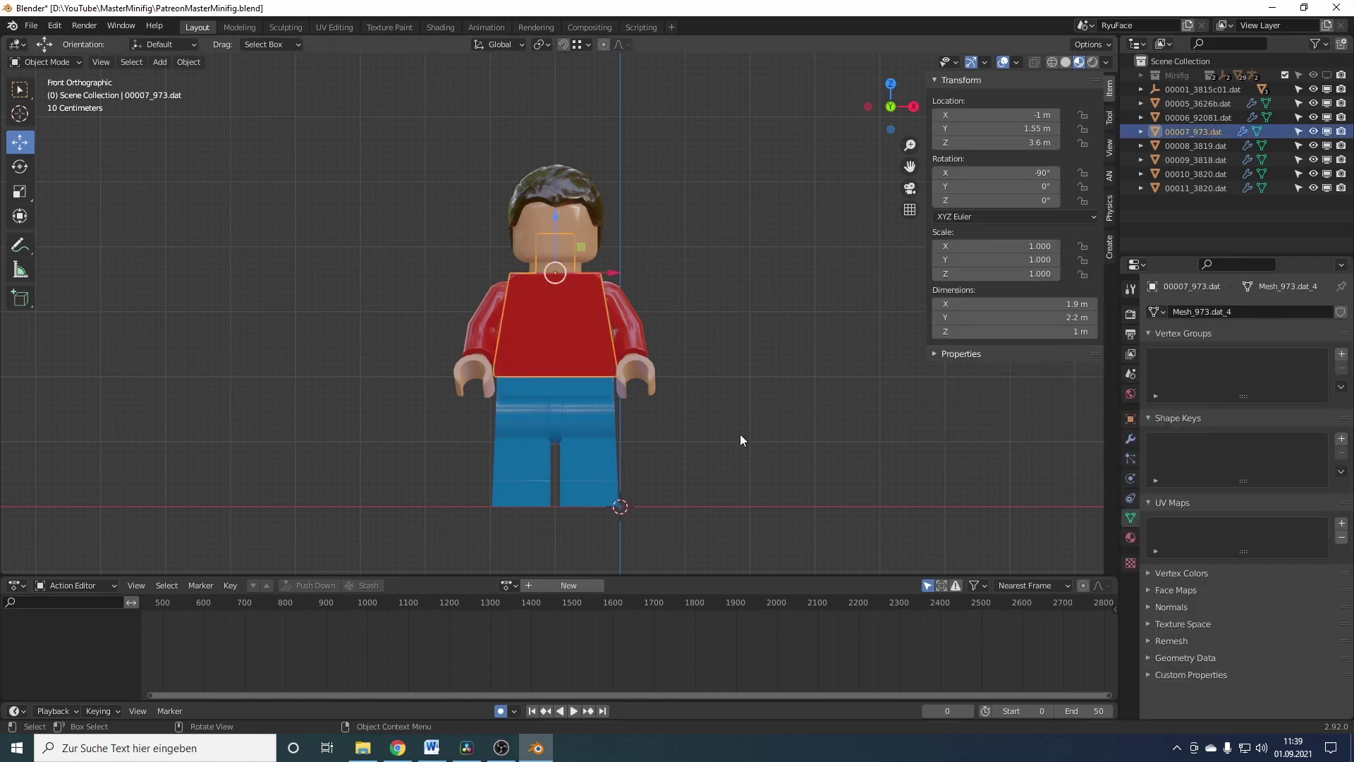
type("as0.4")
key("Escape")
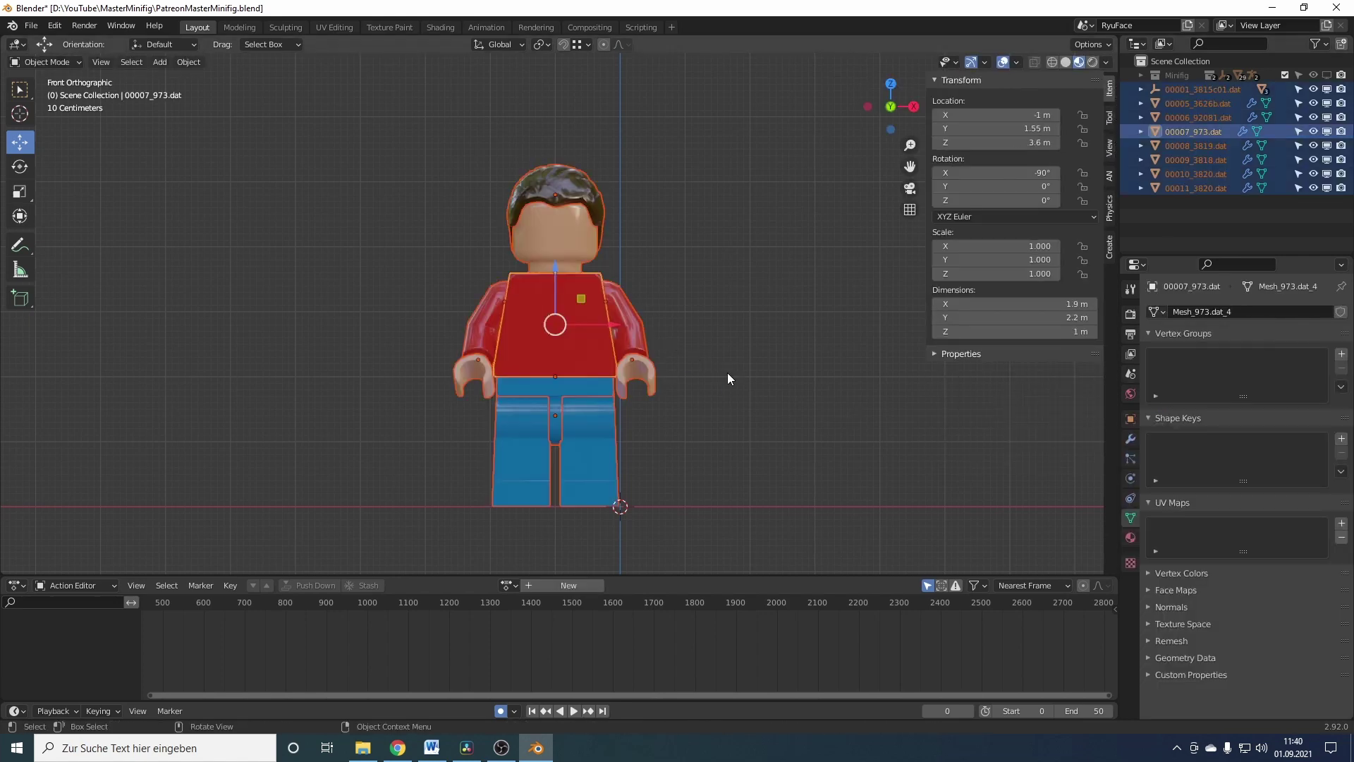
- With the pivot on the 3D Cursor, scale the figure to 0.4 and centre it on the origin
left_click(540, 44)
left_click(579, 76)
type("s0.4")
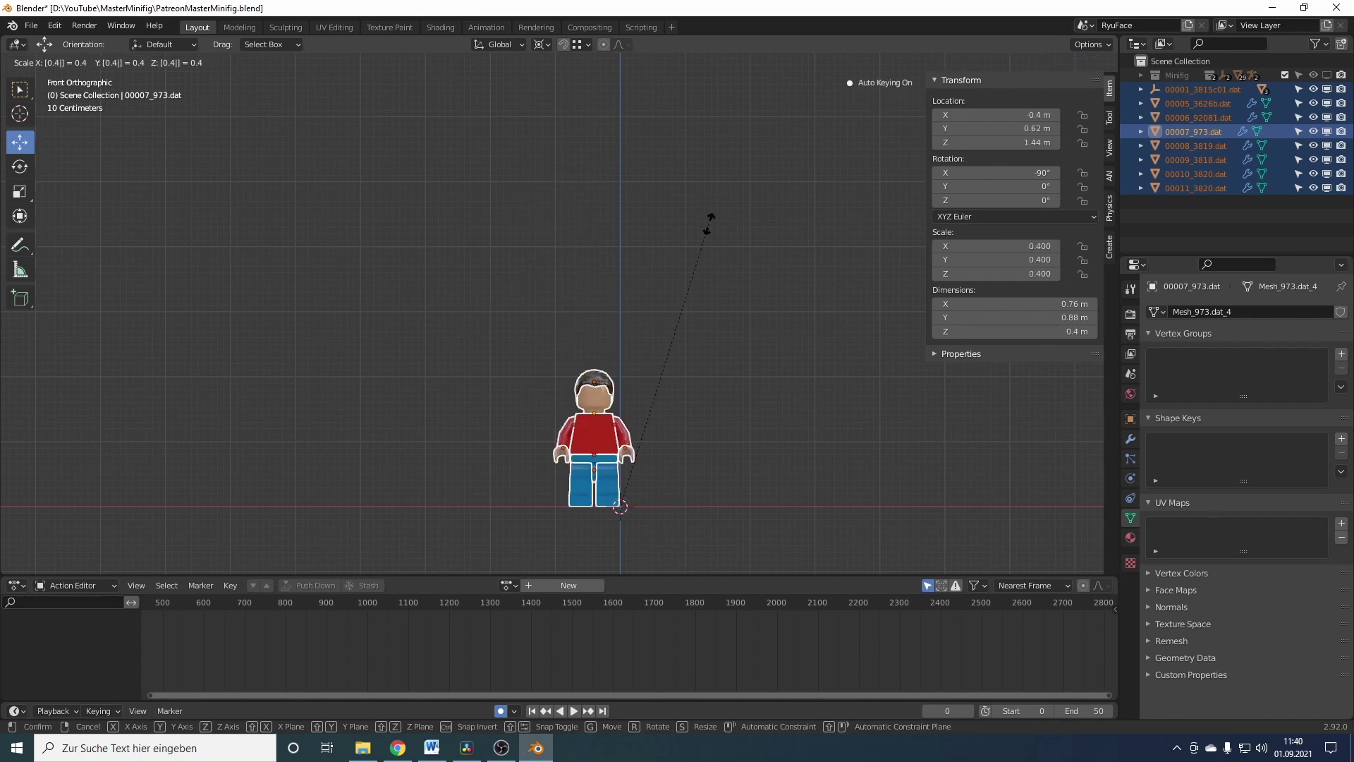
key("Return")
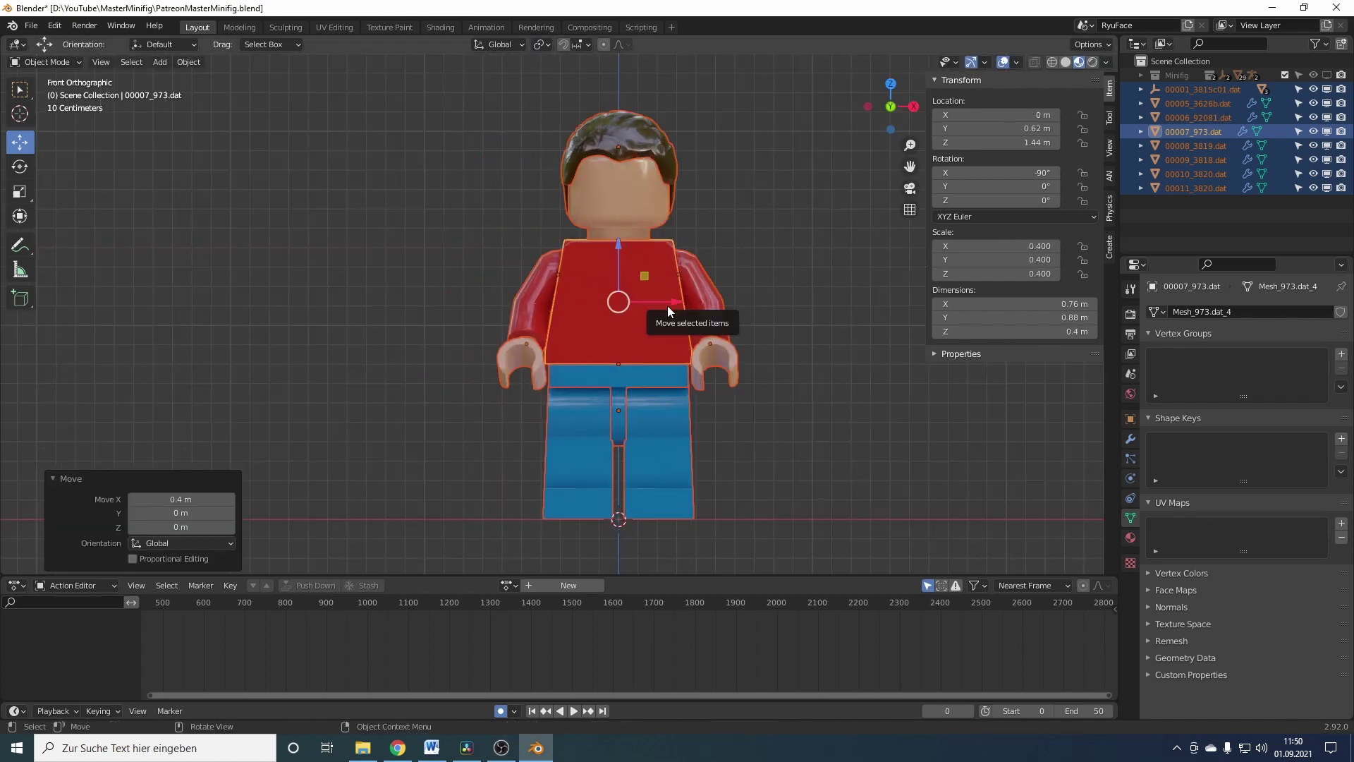
key("KP_7")
key("g")
key("Return")
key("KP_1")
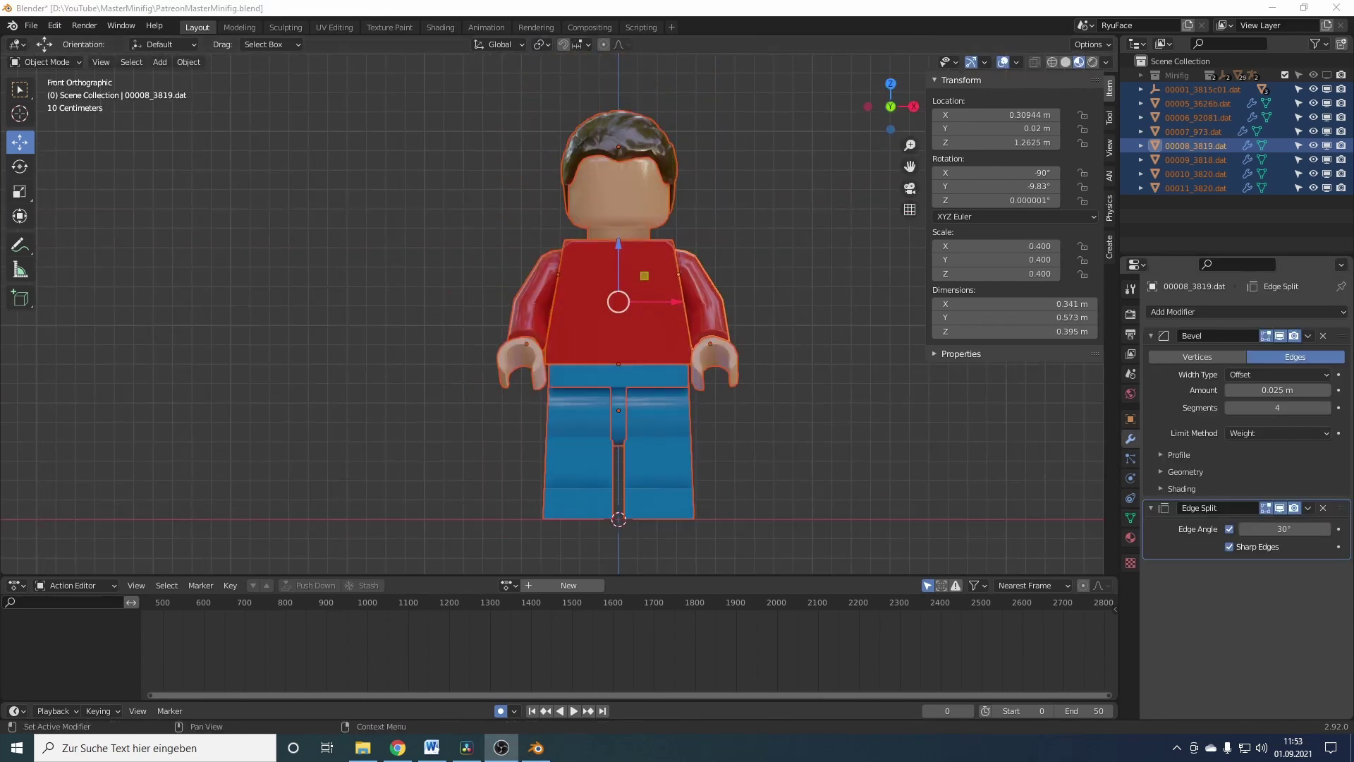
- Replace the arm's Edge Split modifier with a Subdivision Surface at viewport level 2
middle_click_drag(815, 269, 712, 298)
scroll(712, 297, "up", 4)
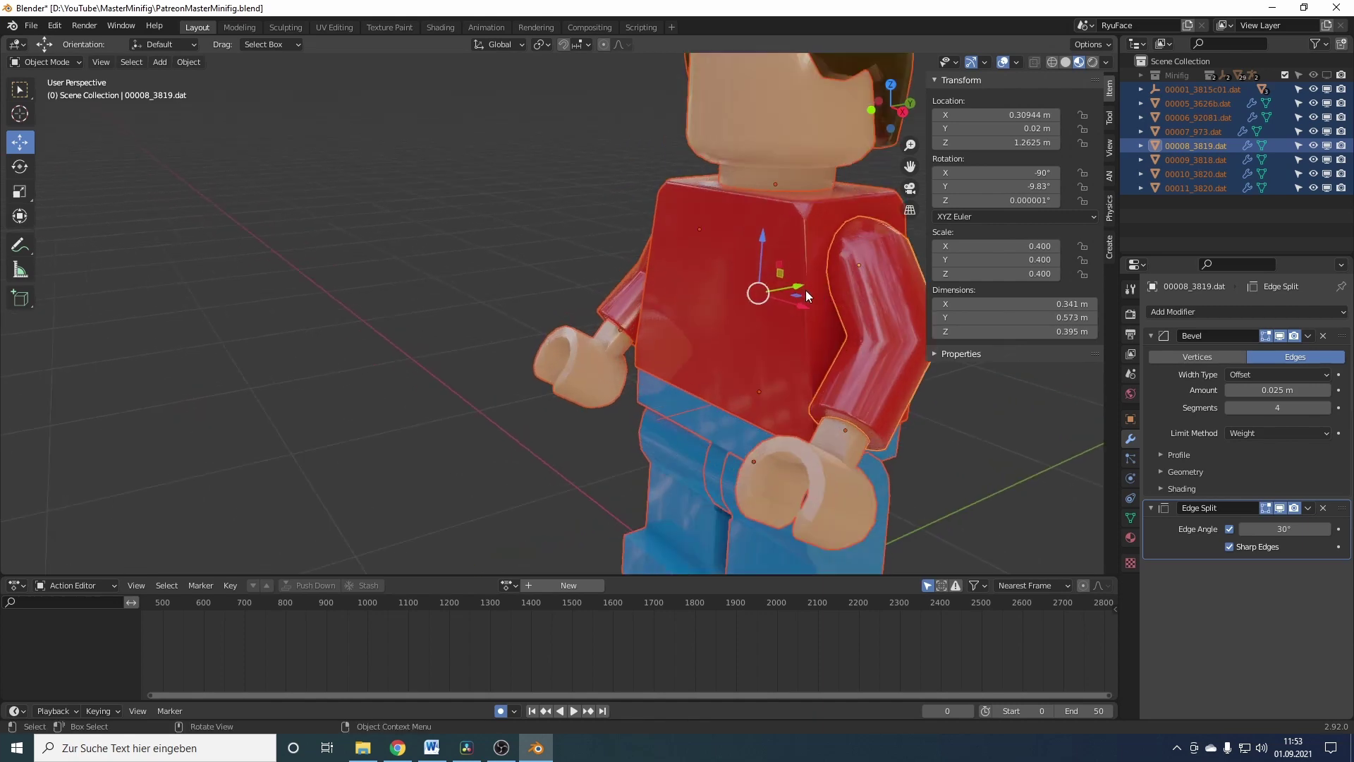
middle_click_drag(805, 290, 688, 223)
scroll(688, 384, "down", 1)
scroll(688, 384, "up", 1)
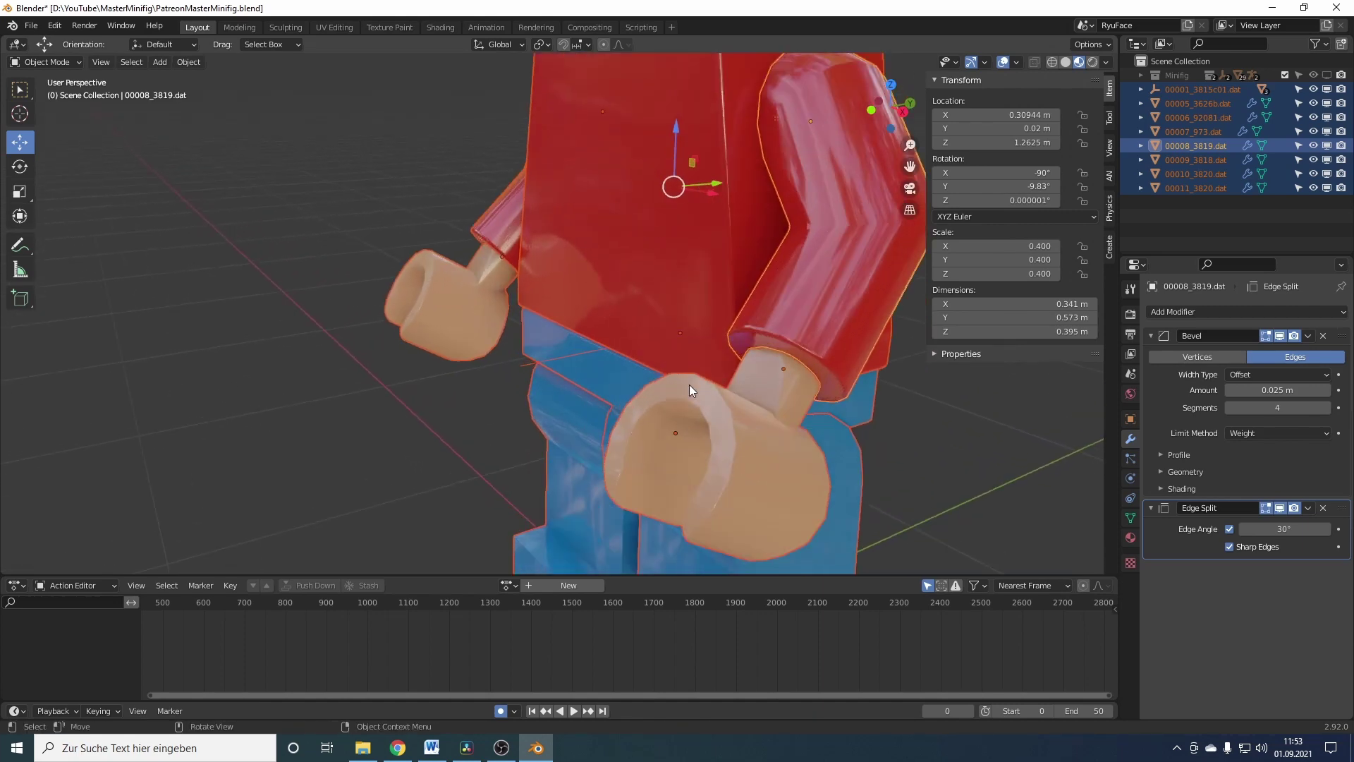
scroll(688, 384, "down", 2)
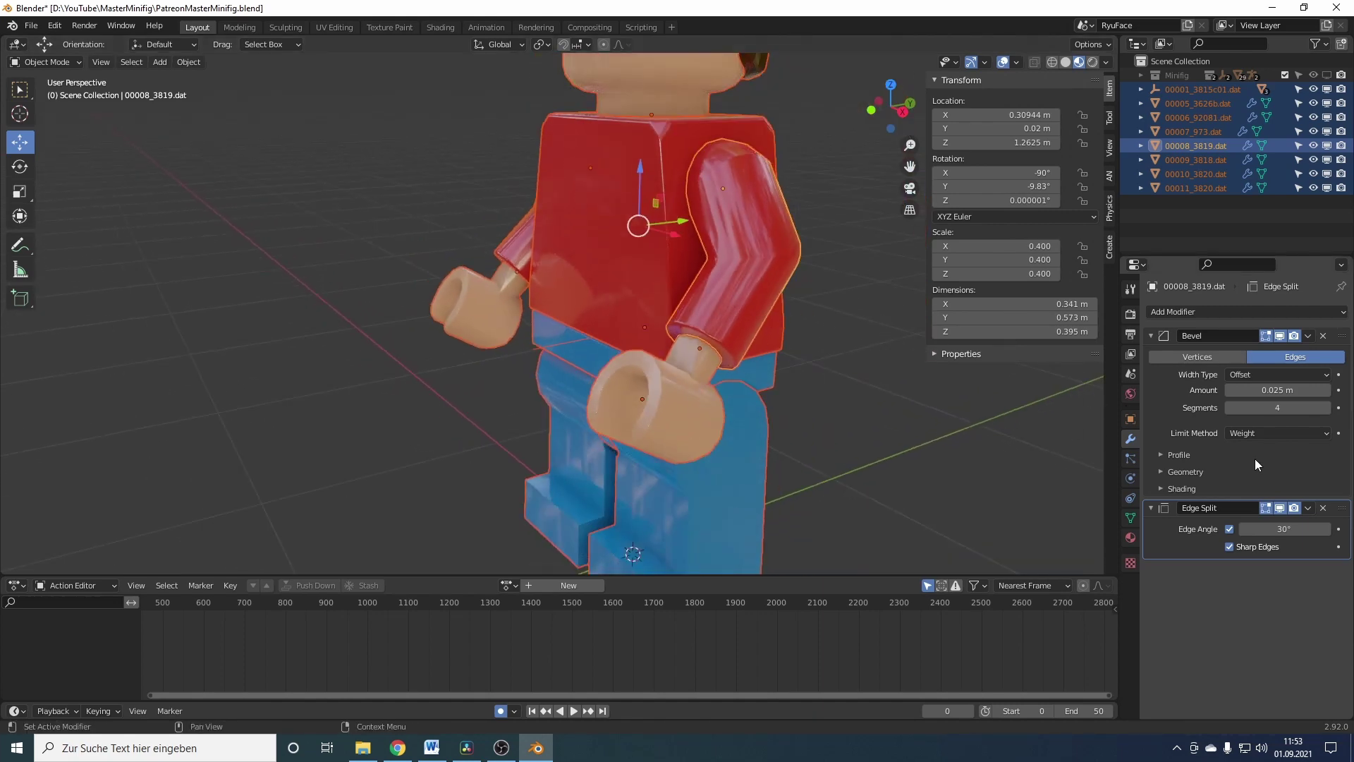
left_click(1324, 509)
left_click(1213, 310)
left_click(1085, 567)
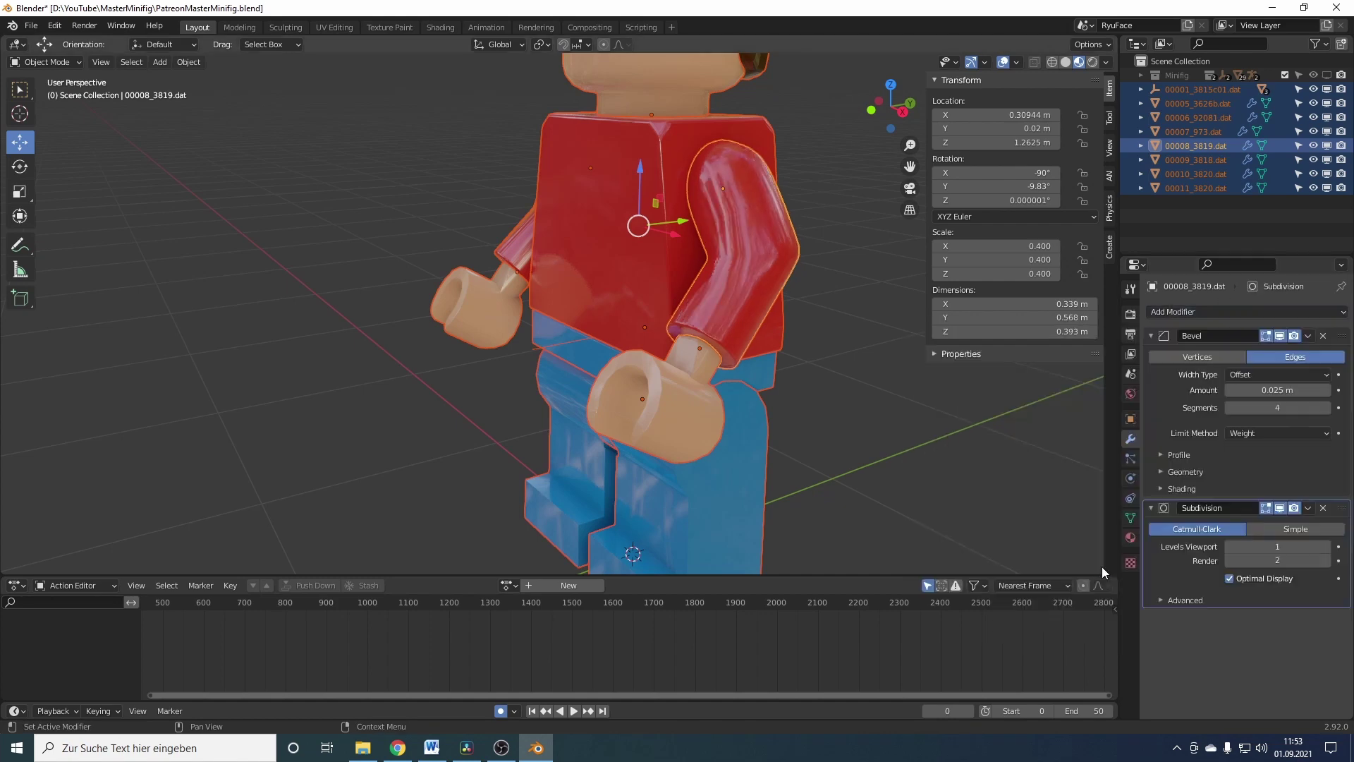
left_click(1325, 547)
- Give the torso a Subdivision Surface modifier at viewport level 2
scroll(730, 278, "down", 3)
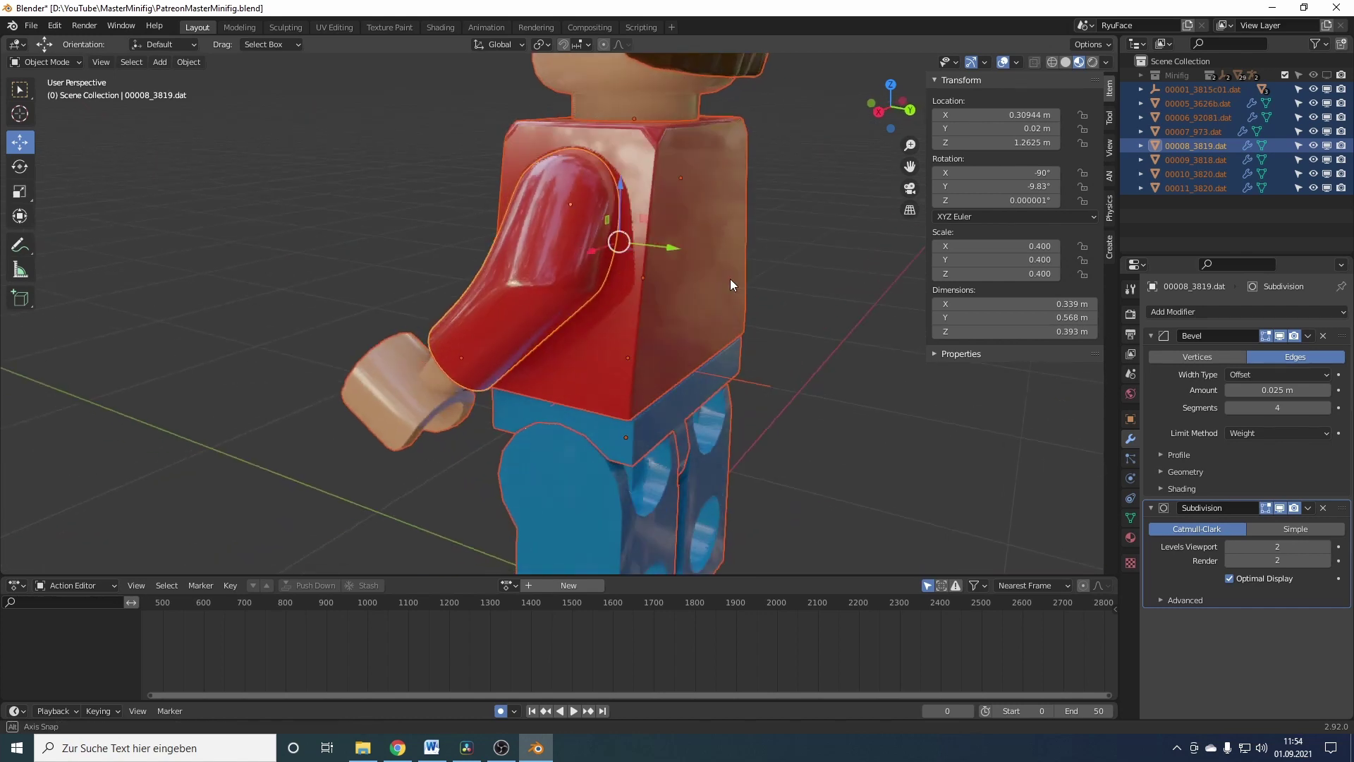
left_click(747, 268)
left_click(1213, 311)
left_click(1086, 567)
left_click(1325, 547)
- View the figure at an angle and frame the arm piece 00008_3819.dat
key("KP_1")
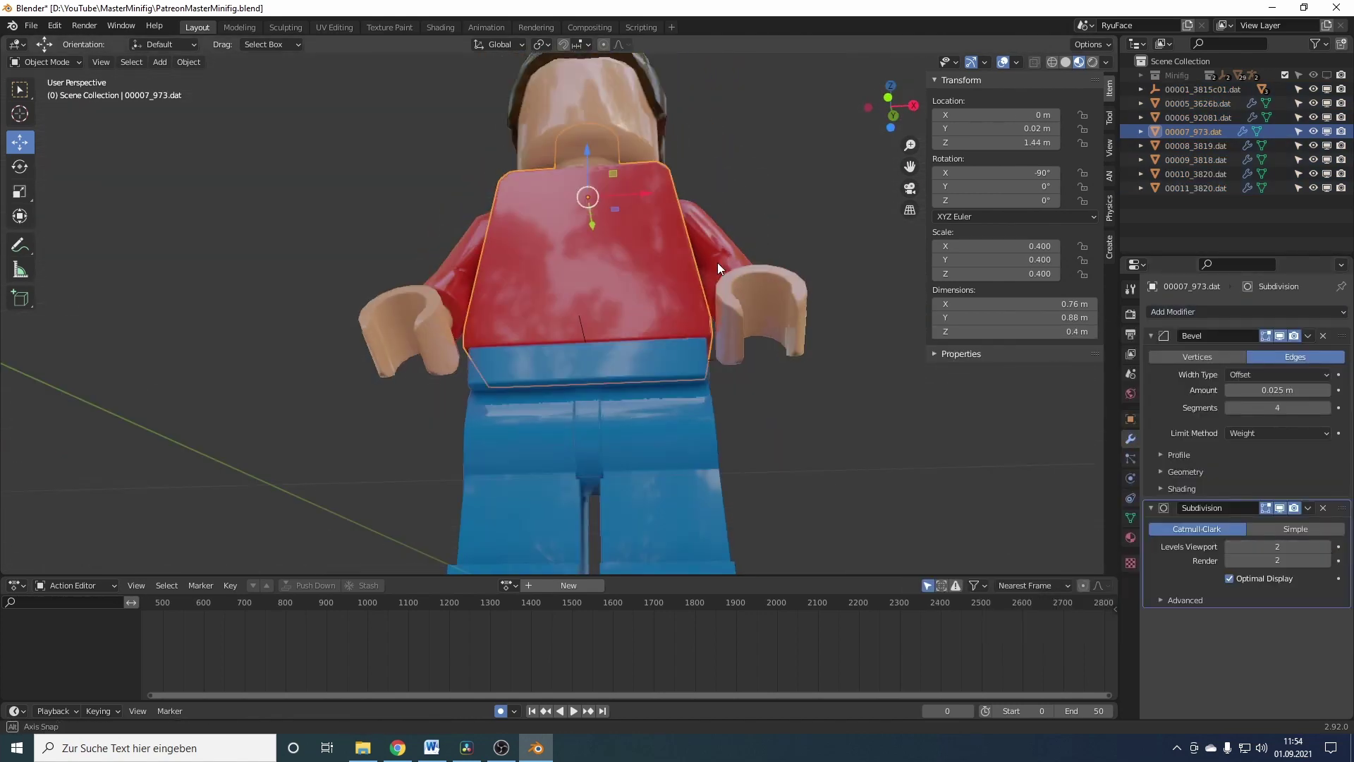
scroll(720, 331, "down", 4)
middle_click_drag(723, 369, 452, 318)
left_click(646, 272)
key("KP_Decimal")
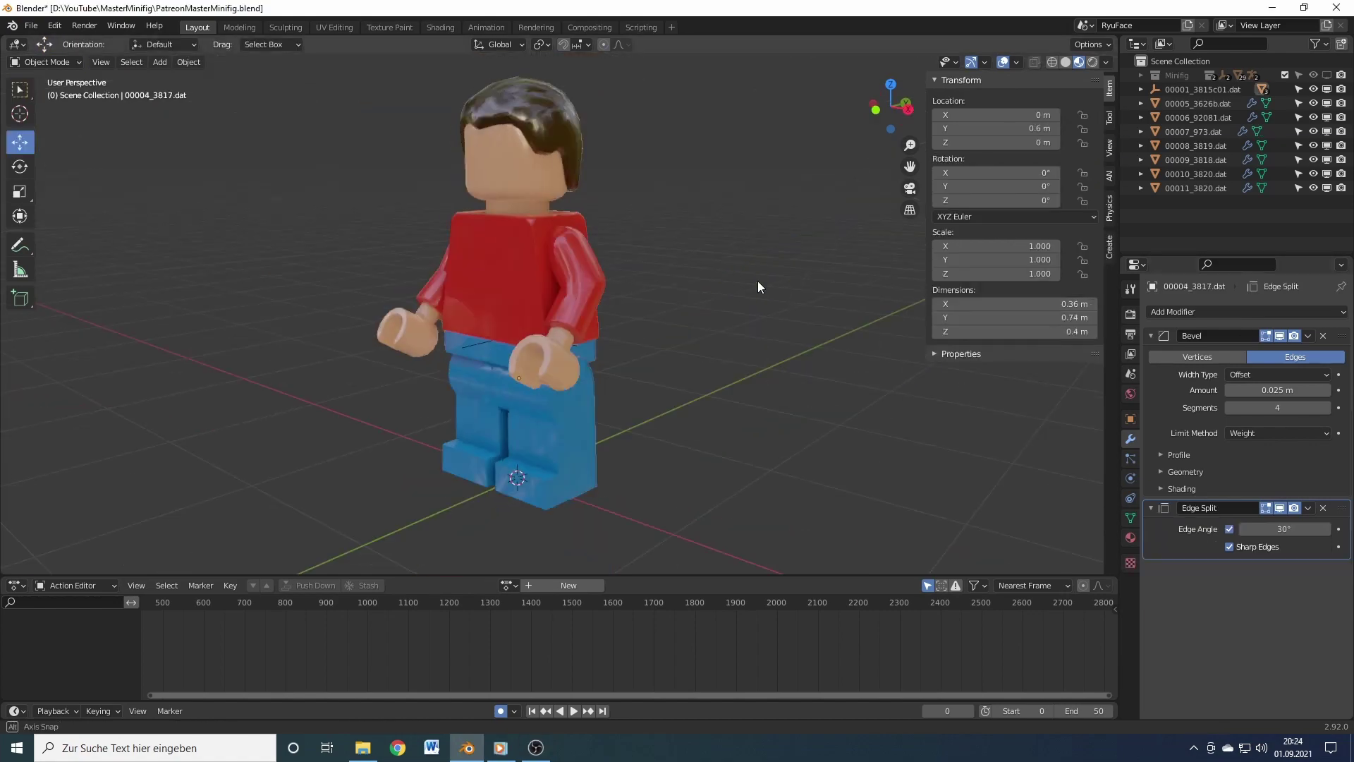
- In X-ray view, box-select the leg's curved hip-socket loop and delete those vertices
key("alt+z")
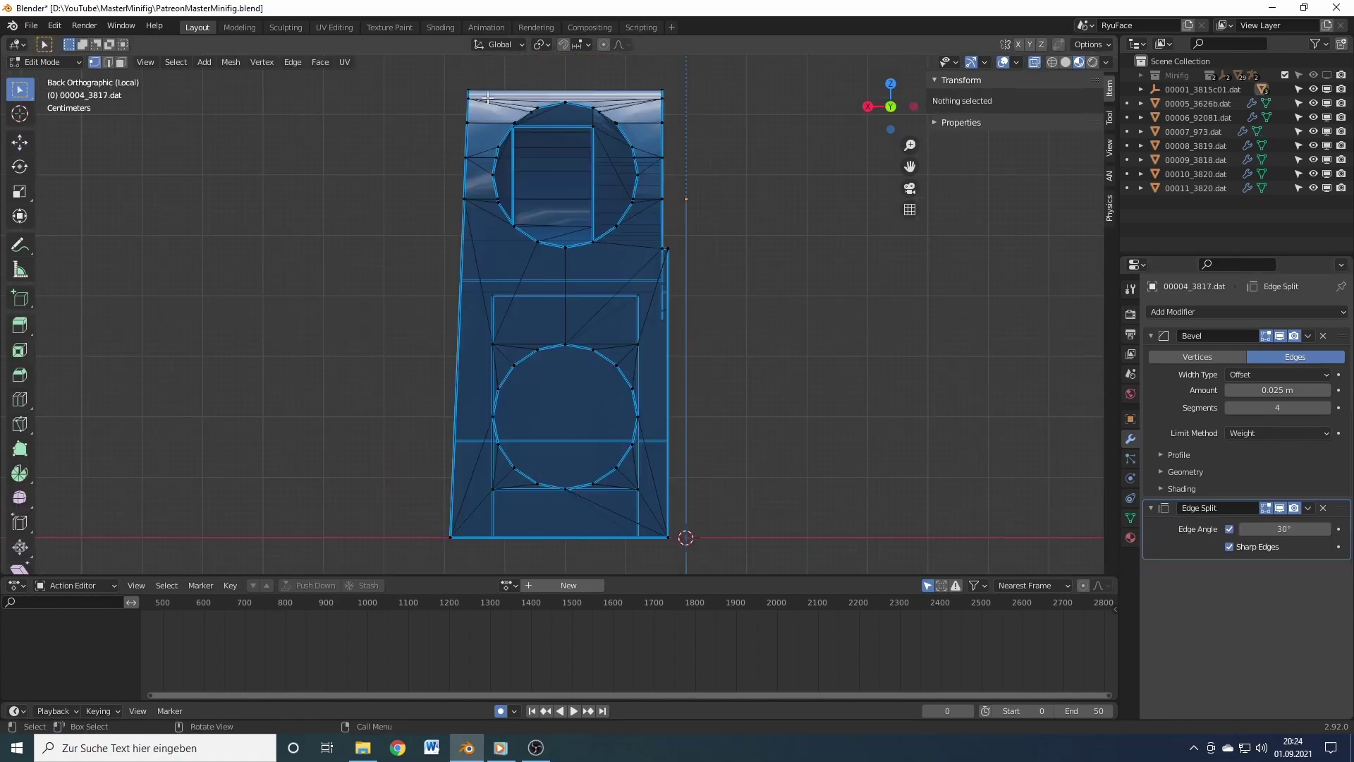
middle_click_drag(833, 282, 508, 282)
key("alt+a")
left_click_drag(478, 274, 655, 336)
right_click(582, 287)
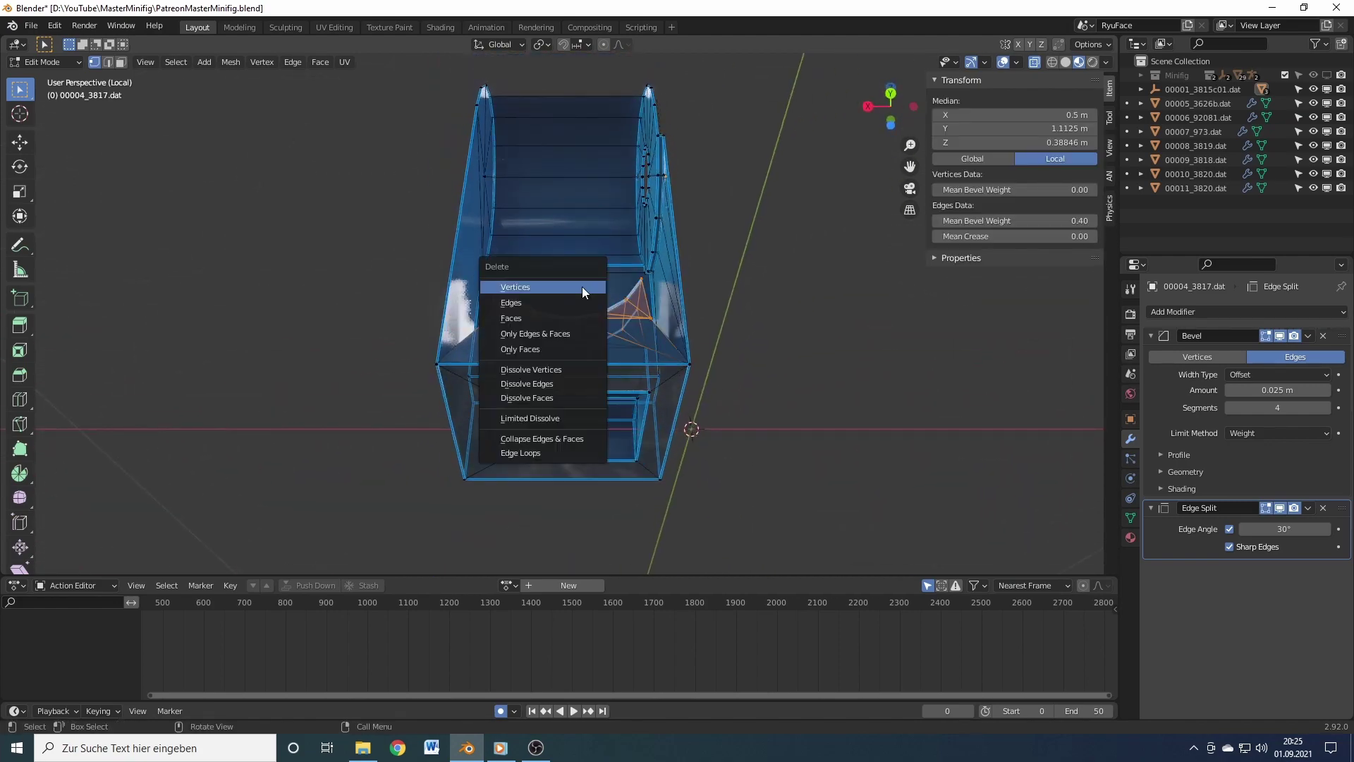
left_click(582, 286)
middle_click_drag(582, 287, 620, 409)
key("alt+a")
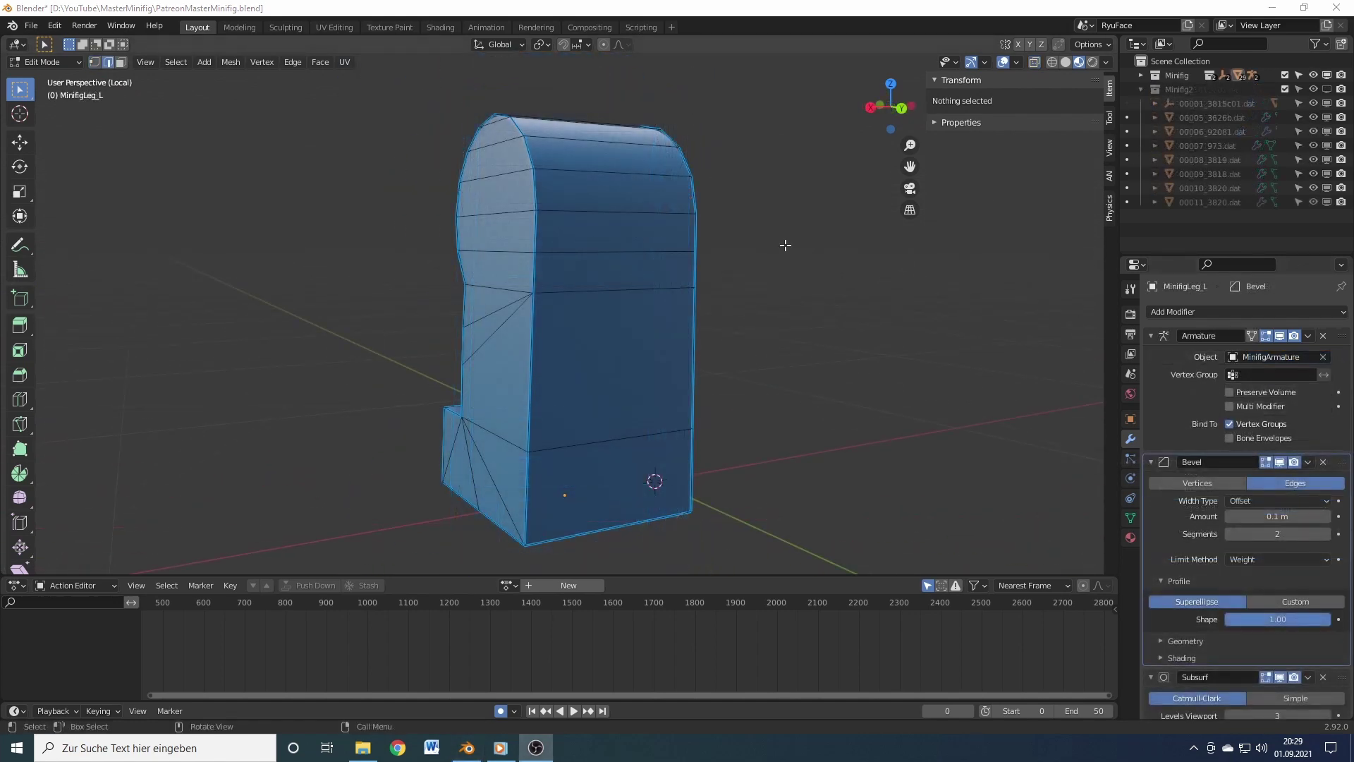
middle_click_drag(801, 335, 152, 327)
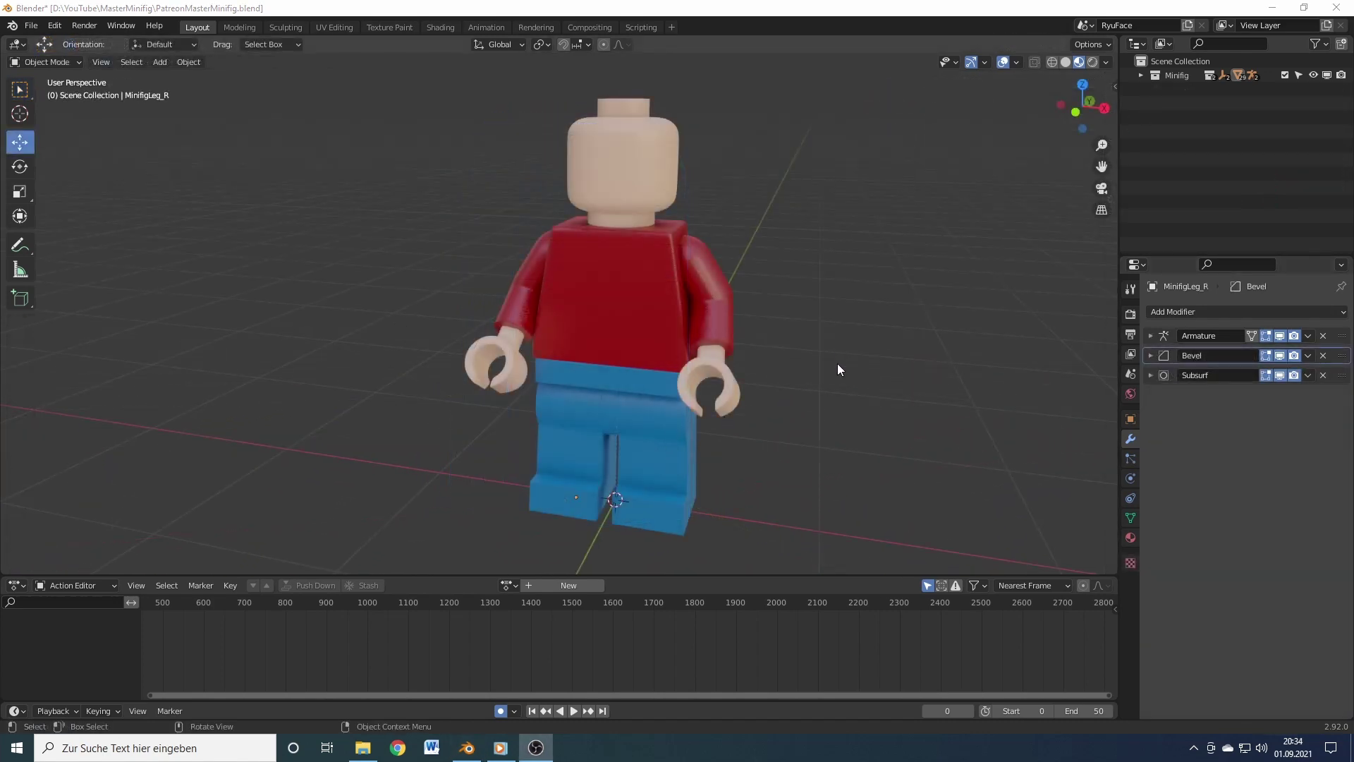
- Orbit the finished minifigure round to a side view to check its smoothed, rounded parts
mouse_move(838, 368)
middle_mouse_down()
mouse_move(795, 338)
mouse_move(855, 357)
middle_mouse_up()
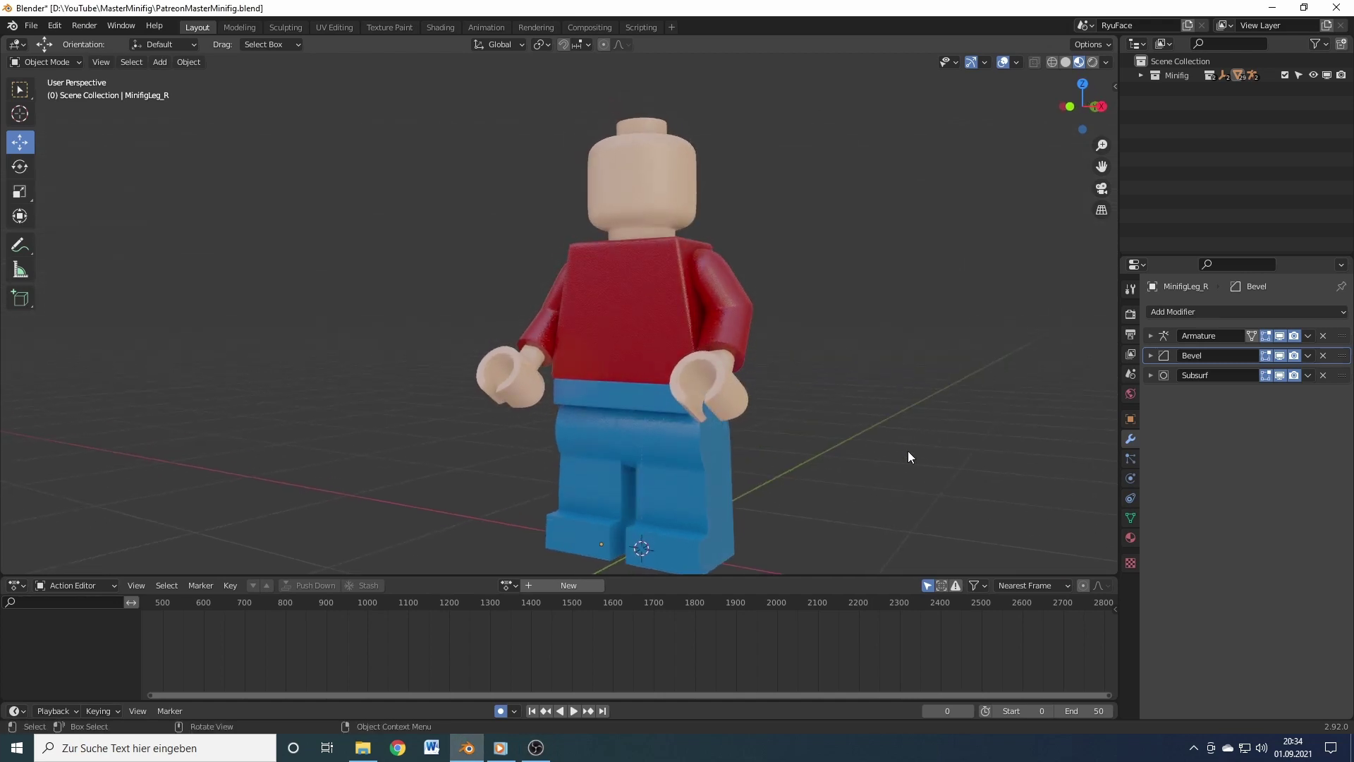
middle_click_drag(908, 456, 260, 413)
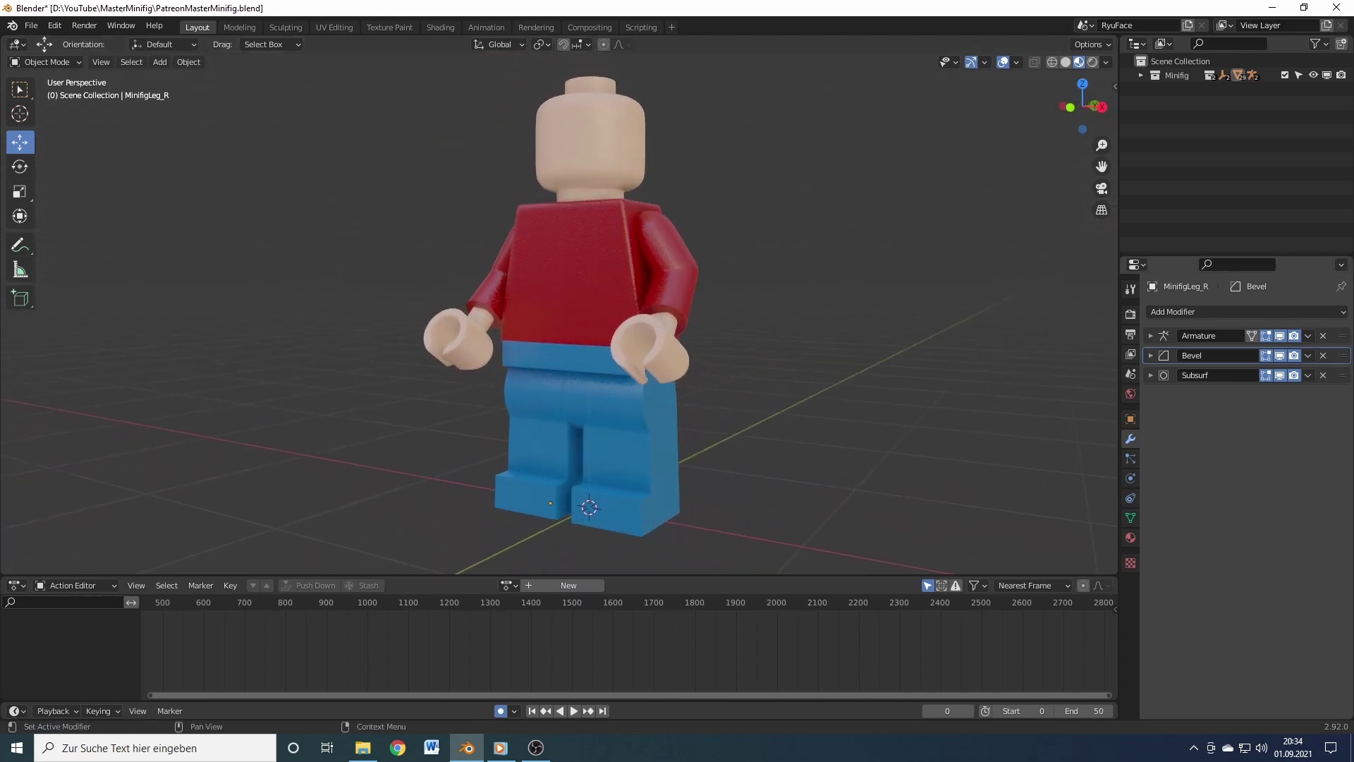